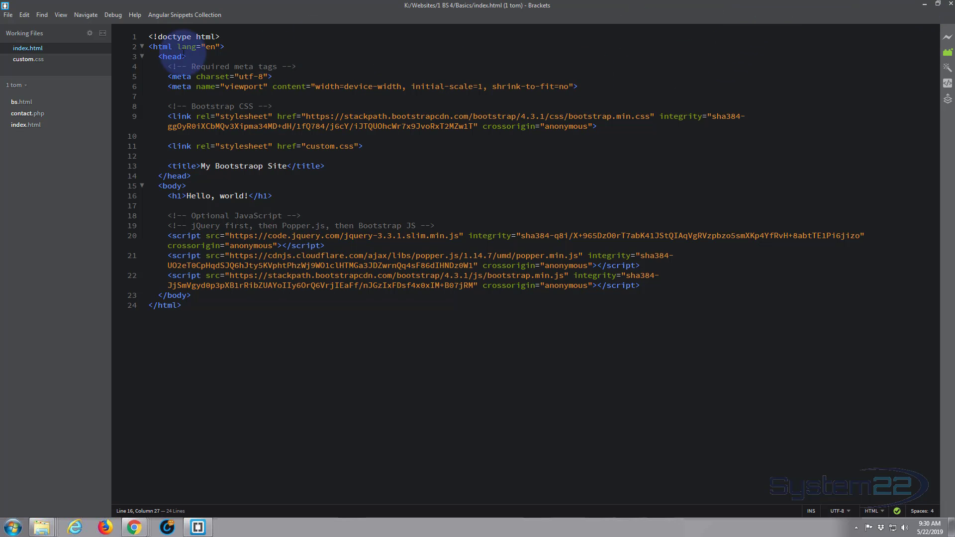
Review custom.css, then reload the blue Hello world page in Chrome.
{"action": "left_click", "coordinate": [31, 61]}
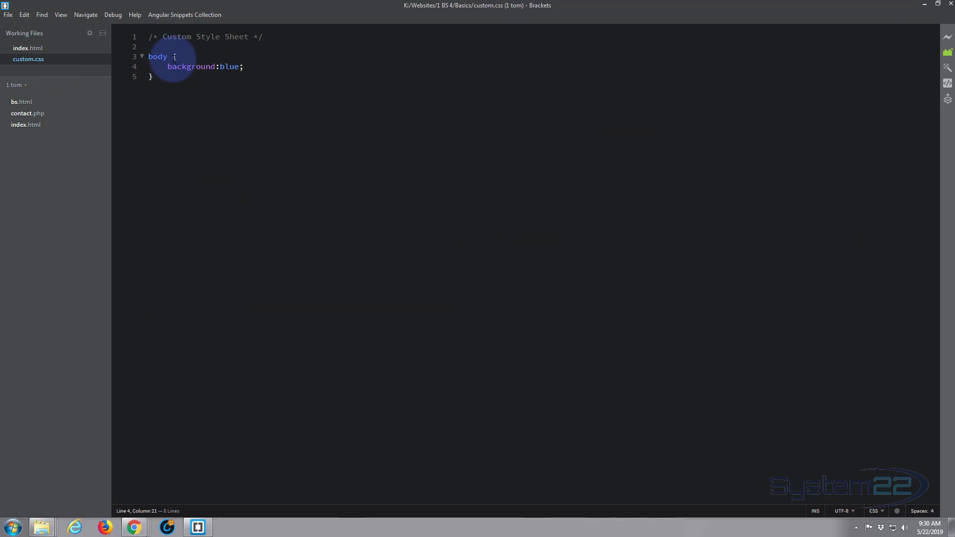
{"action": "left_click", "coordinate": [922, 7]}
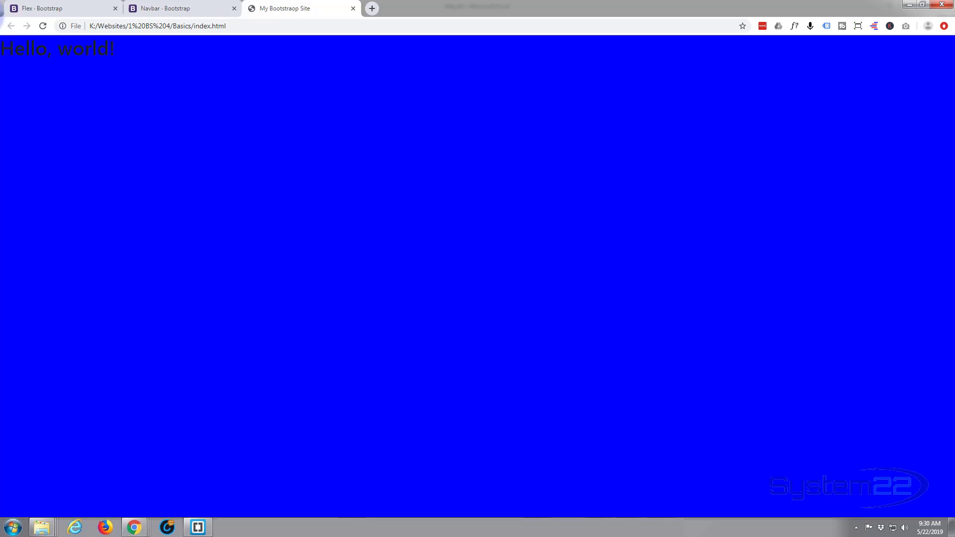
{"action": "left_click", "coordinate": [43, 26]}
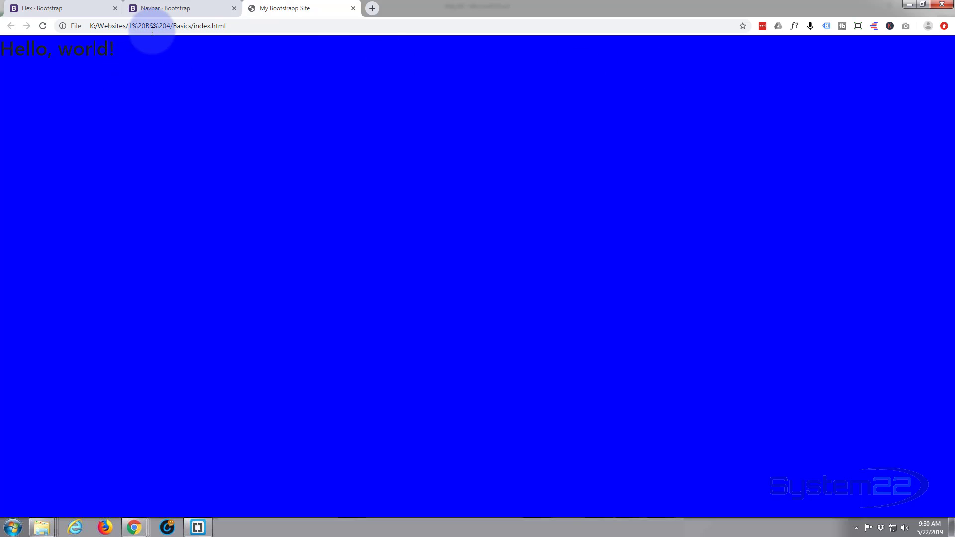
Select the Nav example's <nav>...</nav> markup on the Bootstrap Navbar docs.
{"action": "left_click", "coordinate": [183, 10]}
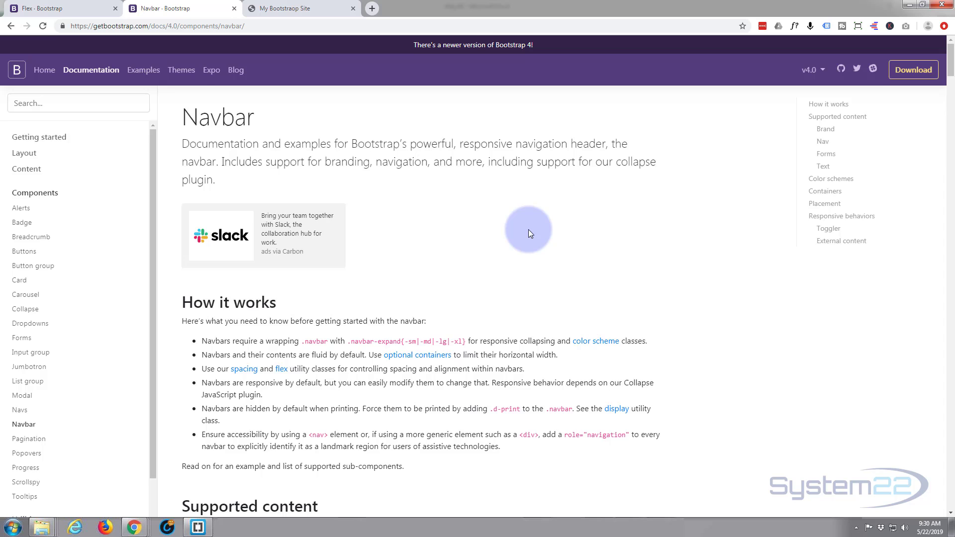
{"action": "scroll", "coordinate": [528, 229], "scroll_direction": "down", "scroll_amount": 3}
{"action": "scroll", "coordinate": [529, 229], "scroll_direction": "down", "scroll_amount": 3}
{"action": "scroll", "coordinate": [528, 230], "scroll_direction": "down", "scroll_amount": 2}
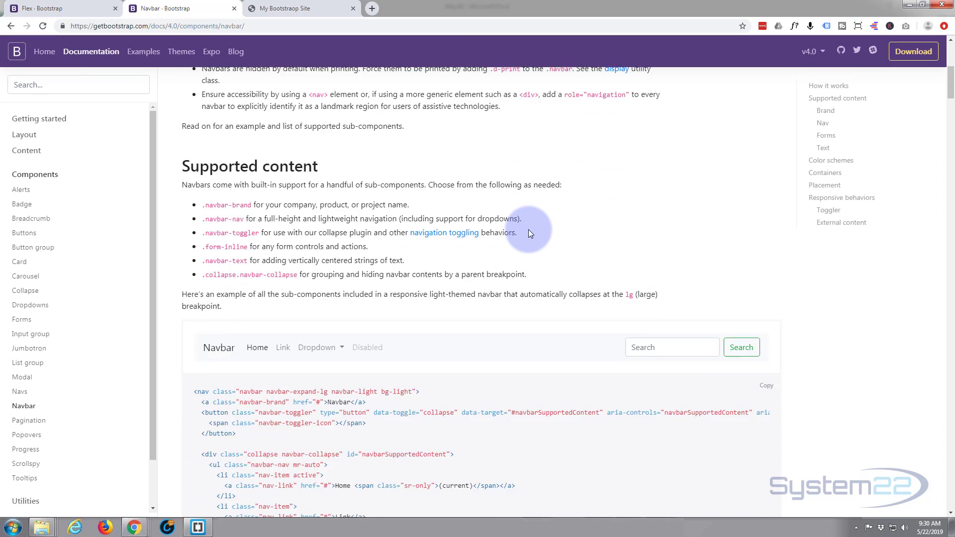
{"action": "scroll", "coordinate": [529, 230], "scroll_direction": "down", "scroll_amount": 1}
{"action": "scroll", "coordinate": [528, 230], "scroll_direction": "down", "scroll_amount": 1}
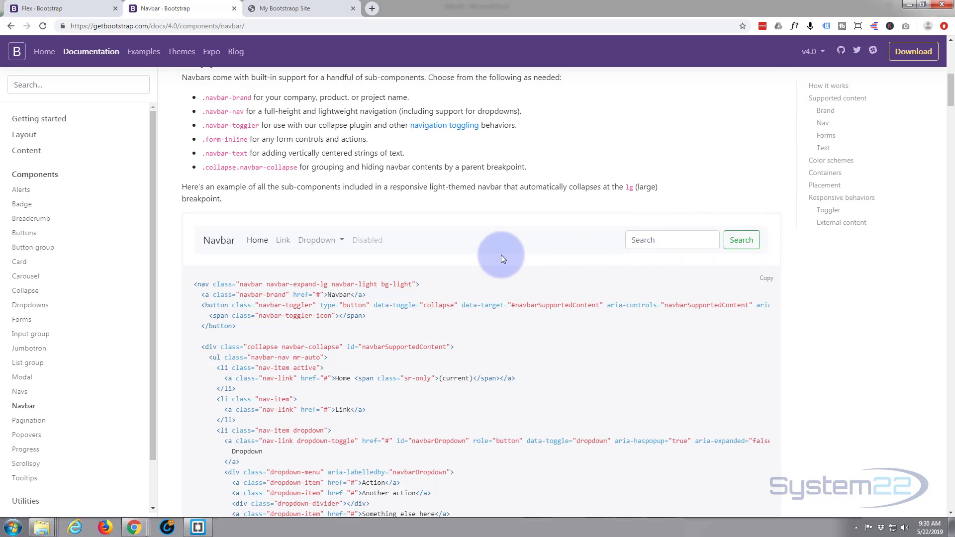
{"action": "scroll", "coordinate": [488, 258], "scroll_direction": "down", "scroll_amount": 1}
{"action": "scroll", "coordinate": [488, 258], "scroll_direction": "down", "scroll_amount": 3}
{"action": "scroll", "coordinate": [487, 258], "scroll_direction": "down", "scroll_amount": 3}
{"action": "scroll", "coordinate": [488, 258], "scroll_direction": "down", "scroll_amount": 2}
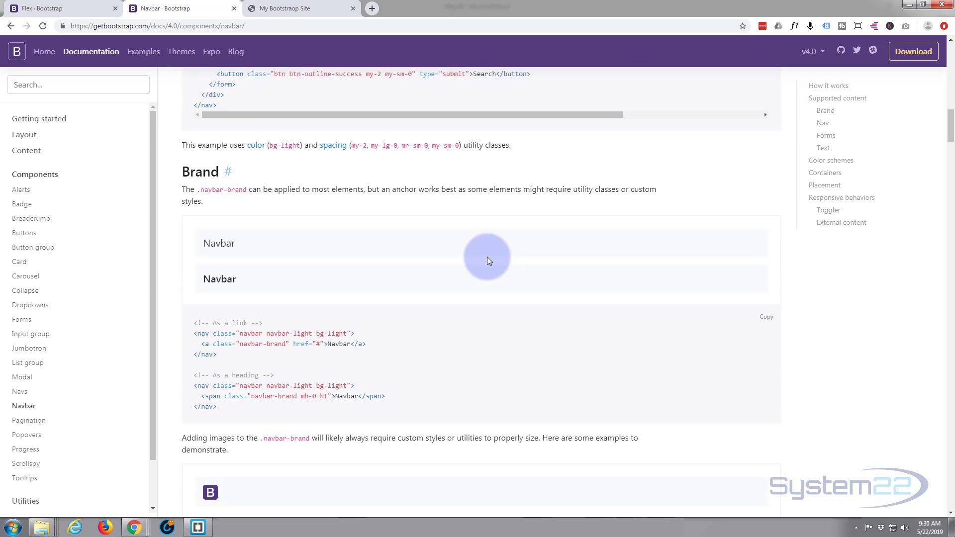
{"action": "scroll", "coordinate": [488, 259], "scroll_direction": "down", "scroll_amount": 3}
{"action": "scroll", "coordinate": [488, 256], "scroll_direction": "down", "scroll_amount": 2}
{"action": "scroll", "coordinate": [487, 257], "scroll_direction": "down", "scroll_amount": 1}
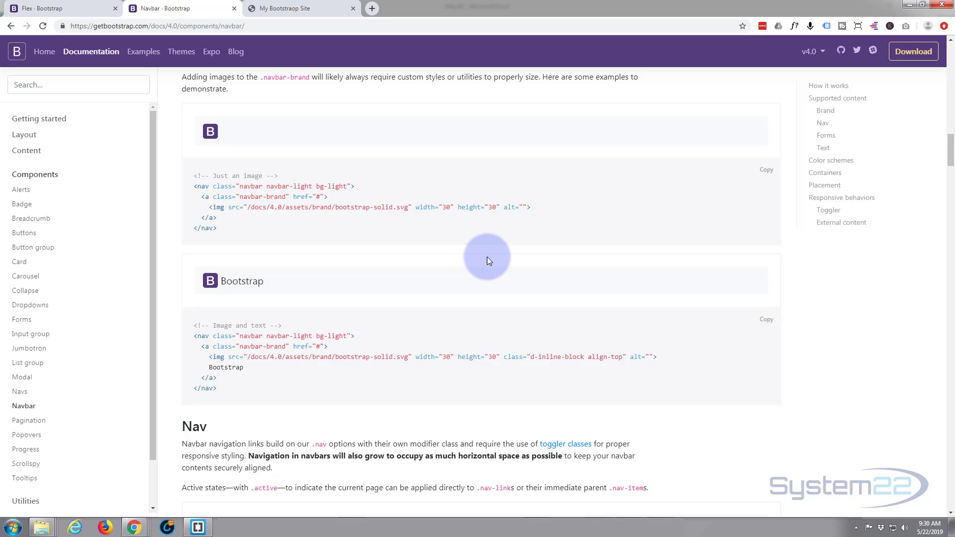
{"action": "scroll", "coordinate": [487, 257], "scroll_direction": "down", "scroll_amount": 2}
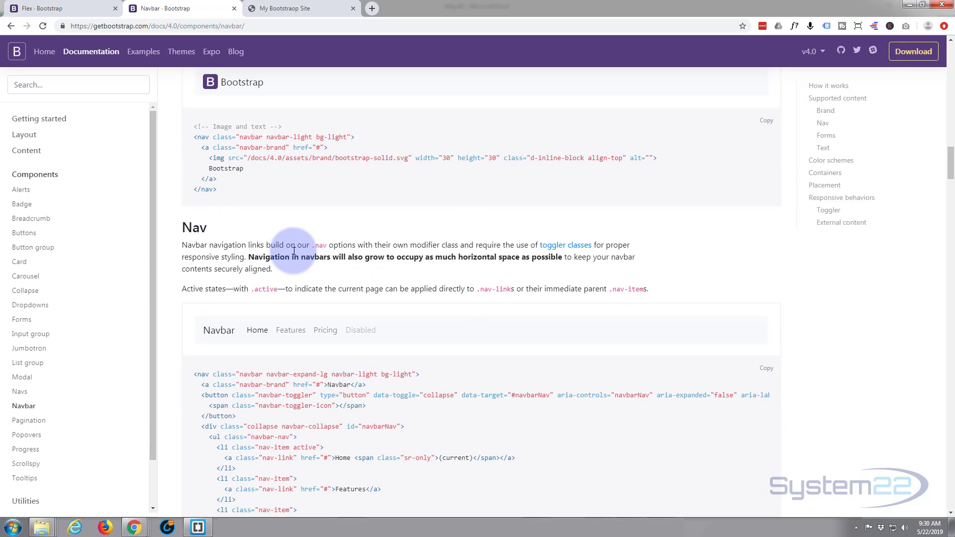
{"action": "scroll", "coordinate": [294, 251], "scroll_direction": "down", "scroll_amount": 2}
{"action": "scroll", "coordinate": [294, 252], "scroll_direction": "down", "scroll_amount": 1}
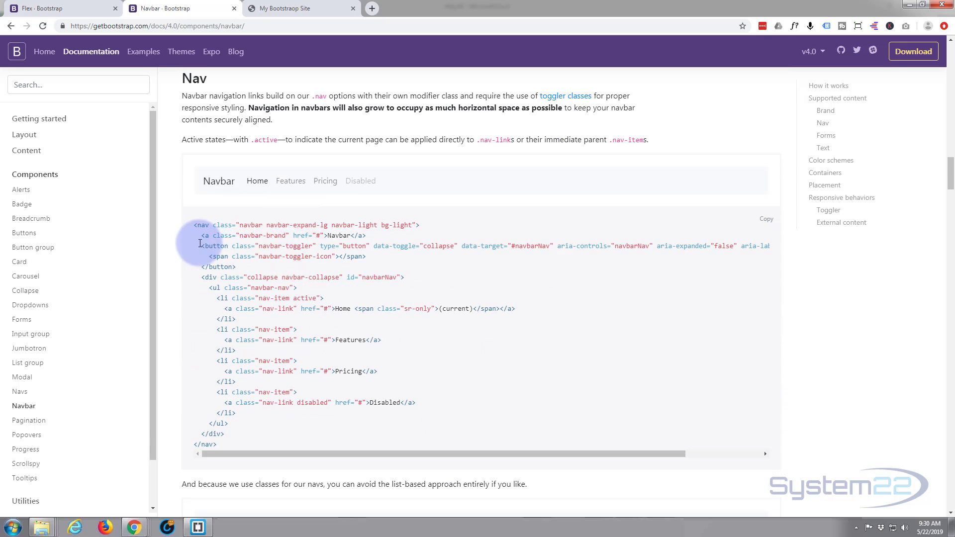
{"action": "left_click_drag", "start_coordinate": [193, 224], "coordinate": [265, 446]}
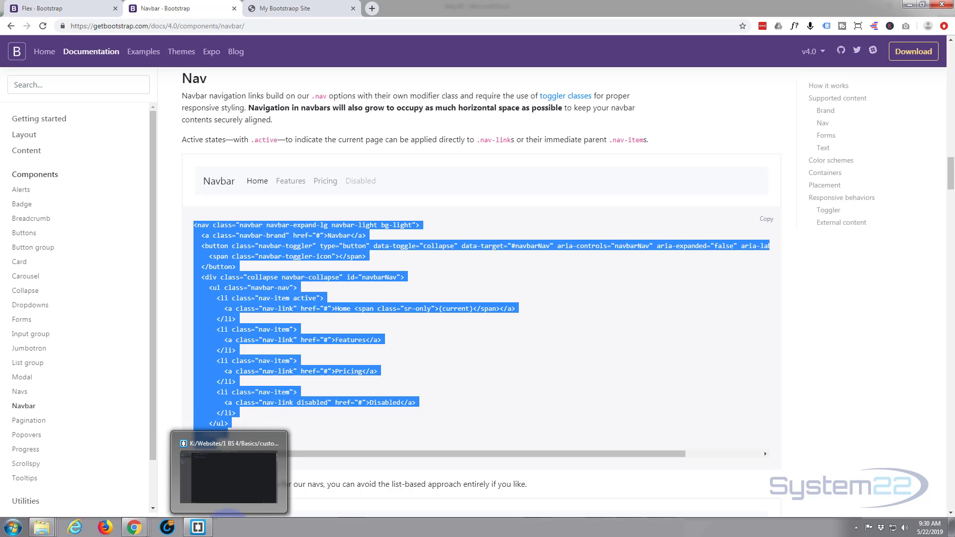
Paste the Bootstrap navbar snippet right after the <body> tag in index.html.
{"action": "left_click", "coordinate": [198, 528]}
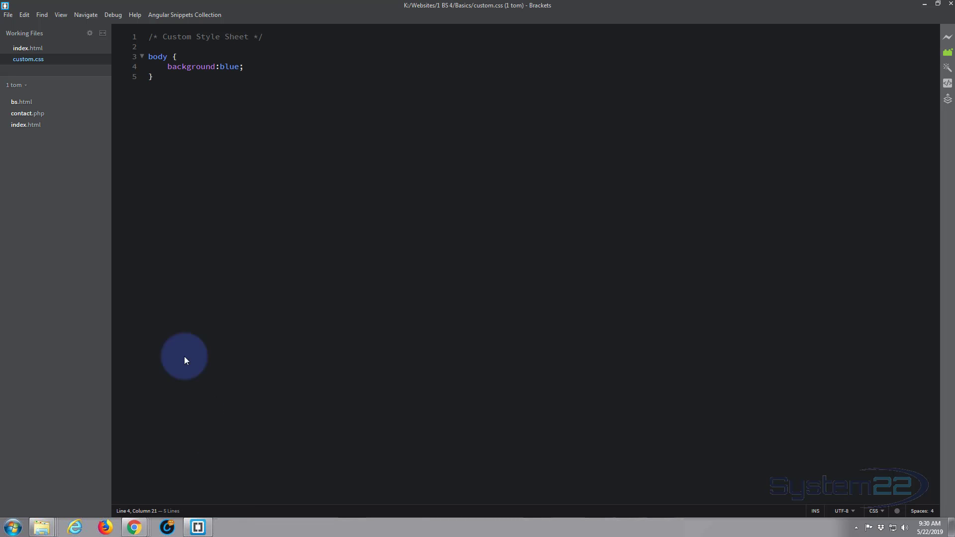
{"action": "left_click", "coordinate": [29, 49]}
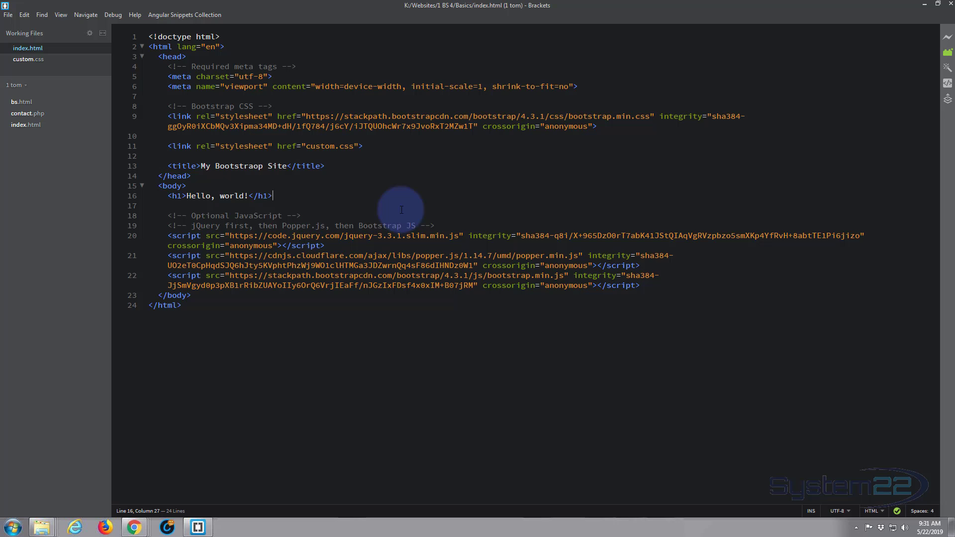
{"action": "left_click", "coordinate": [184, 187]}
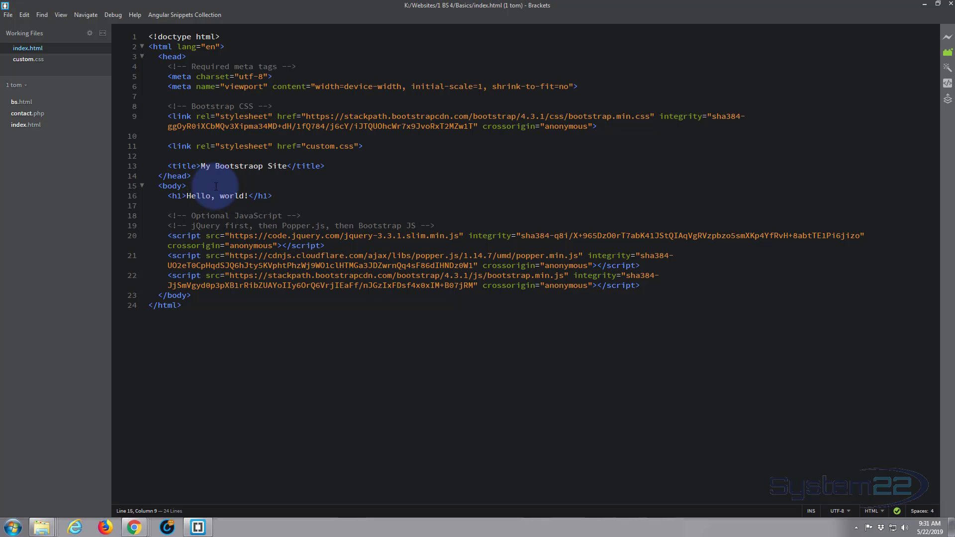
{"action": "key", "text": "Return"}
{"action": "key", "text": "Return"}
{"action": "left_click", "coordinate": [177, 195]}
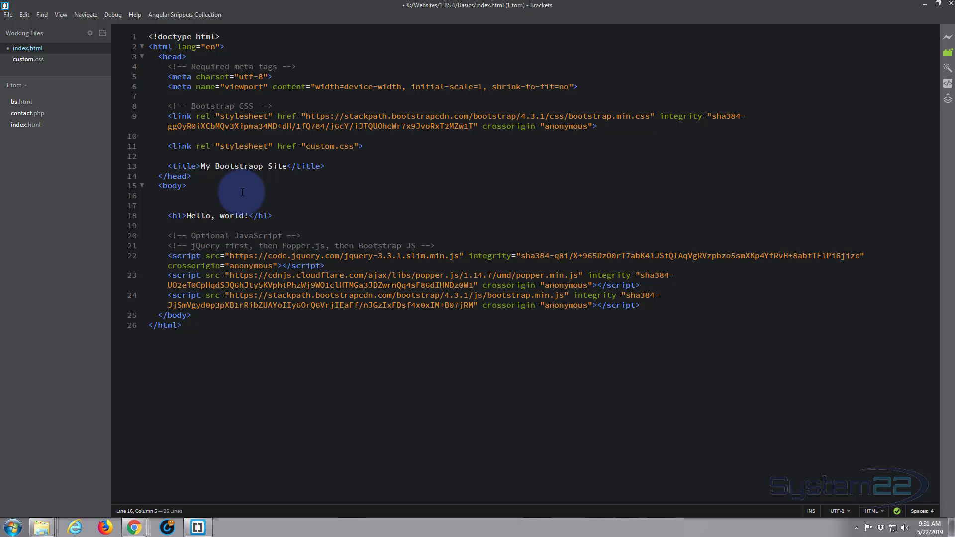
{"action": "type", "text": "<nav class=\"navbar navbar-expand-lg navbar-light bg-light\">   <a class=\"navbar-brand\" href=\"#\">Navbar</a>   <button class=\"navbar-toggler\" type=\"button\" data-toggle=\"collapse\" data-target=\"#navbarNav\" aria-controls=\"navbarNav\" aria-expanded=\"false\" aria-label=\"Toggle navigation\">     <span class=\"navbar-toggler-icon\"></span>   </button>   <div class=\"collapse navbar-collapse\" id=\"navbarNav\">     <ul class=\"navbar-nav\">       <li class=\"nav-item active\">         <a class=\"nav-link\" href=\"#\">Home <span class=\"sr-only\">(current)</span></a>       </li>       <li class=\"nav-item\">         <a class=\"nav-link\" href=\"#\">Features</a>       </li>       <li class=\"nav-item\">         <a class=\"nav-link\" href=\"#\">Pricing</a>       </li>       <li class=\"nav-item\">         <a class=\"nav-link disabled\" href=\"#\">Disabled</a>       </li>     </ul>   </div> </nav>"}
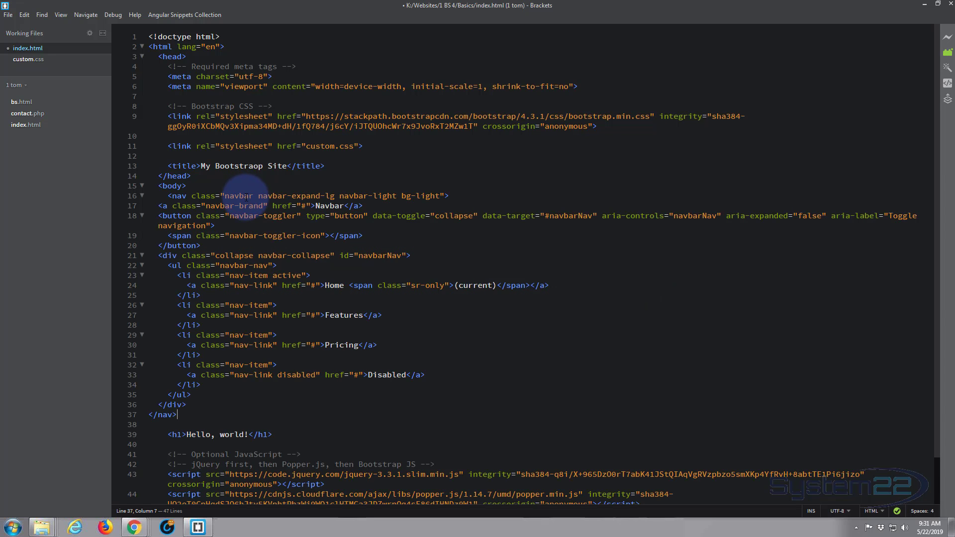
Indent the pasted navbar lines one level and save index.html.
{"action": "mouse_move", "coordinate": [159, 204]}
{"action": "left_mouse_down"}
{"action": "mouse_move", "coordinate": [231, 366]}
{"action": "mouse_move", "coordinate": [239, 412]}
{"action": "left_mouse_up"}
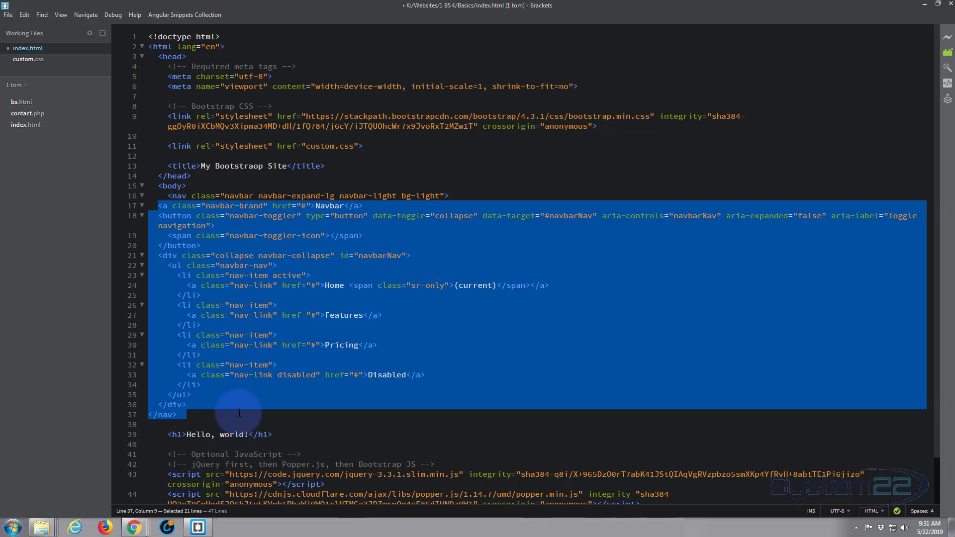
{"action": "key", "text": "Tab"}
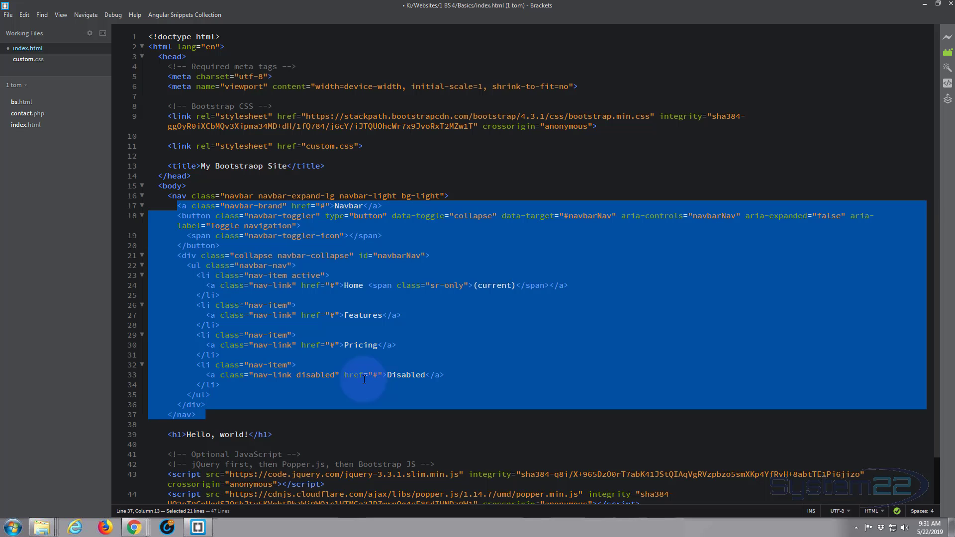
{"action": "left_click", "coordinate": [172, 334]}
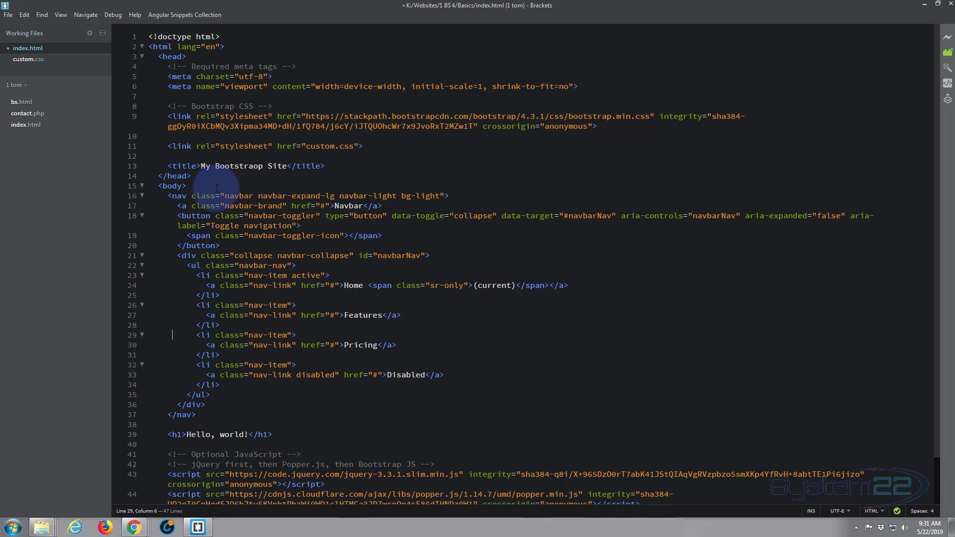
{"action": "key", "text": "ctrl+s"}
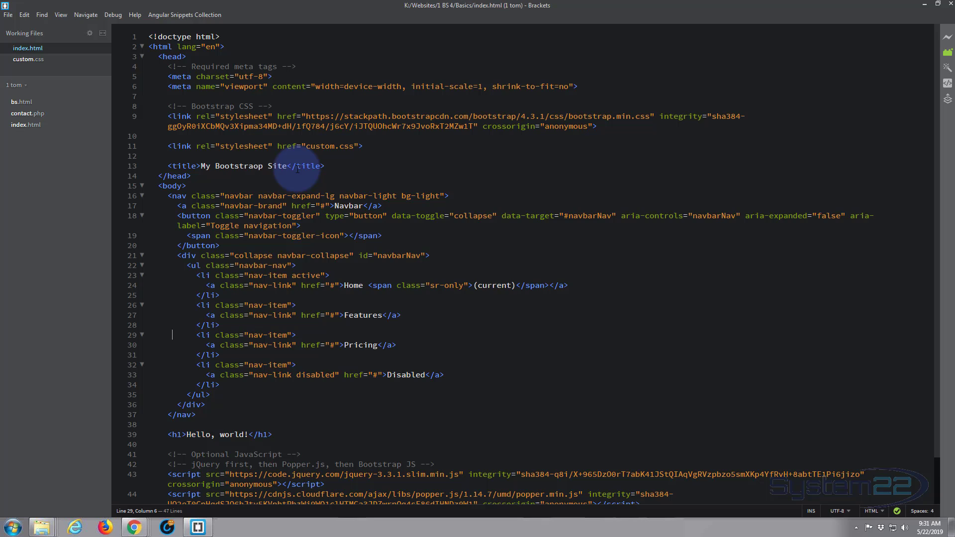
{"action": "key", "text": "alt+Tab"}
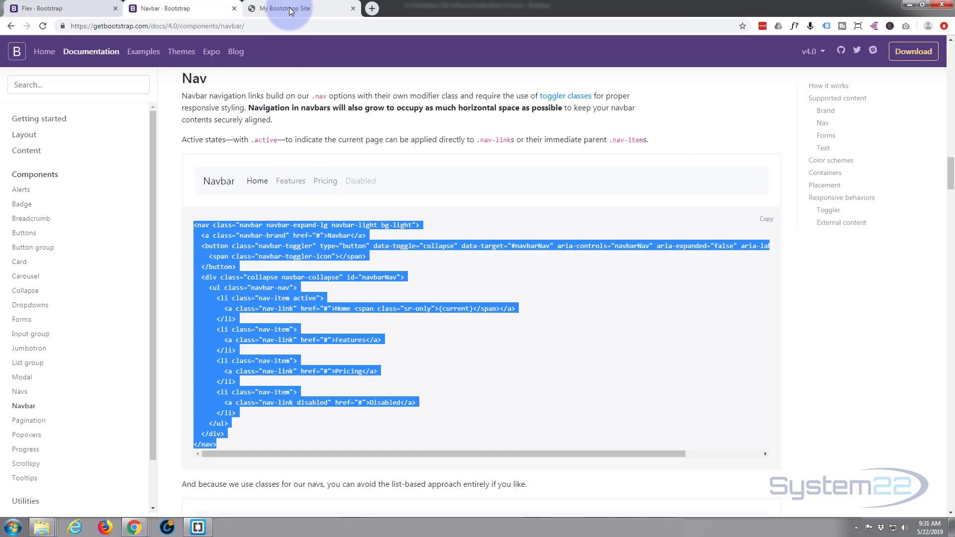
Reload My Bootstrap Site to show the navbar, test a link, and open DevTools.
{"action": "left_click", "coordinate": [284, 9]}
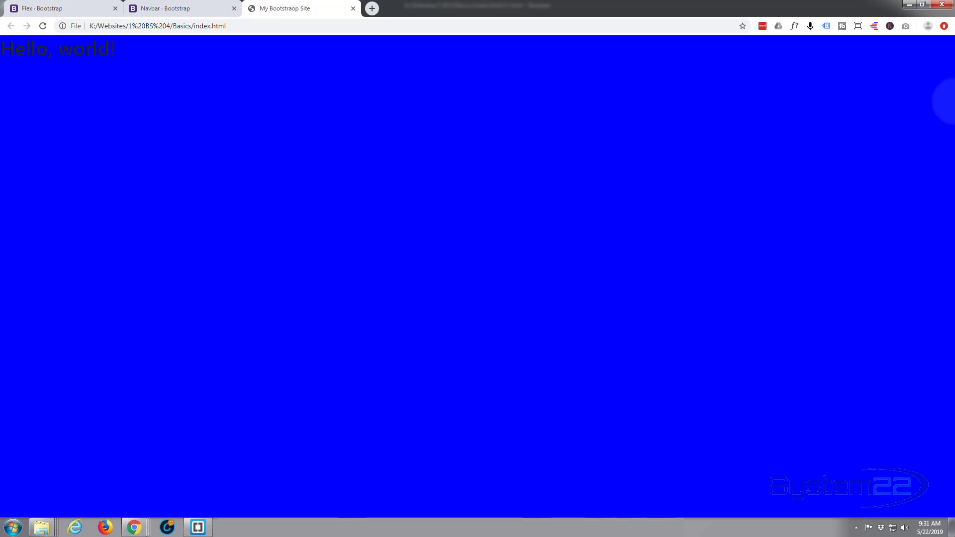
{"action": "left_click", "coordinate": [44, 26]}
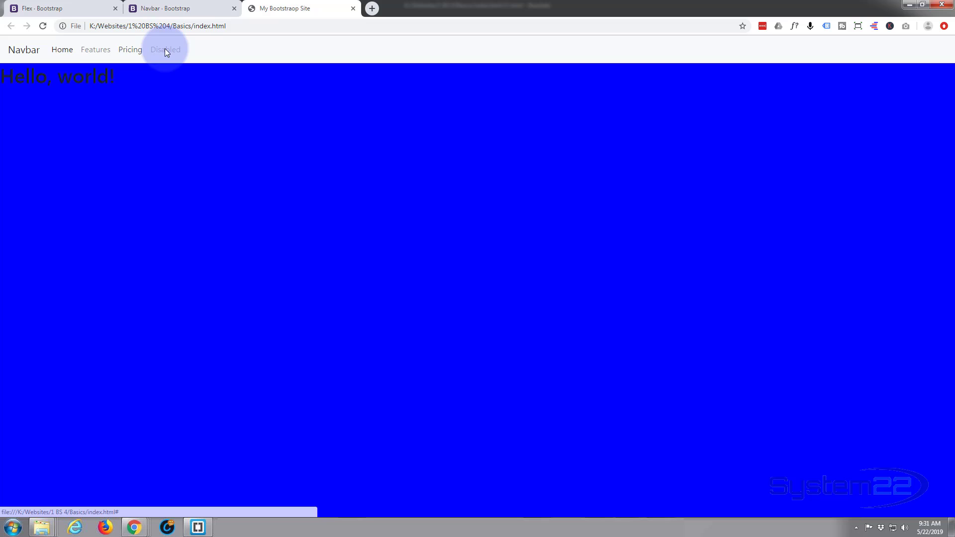
{"action": "left_click", "coordinate": [84, 53]}
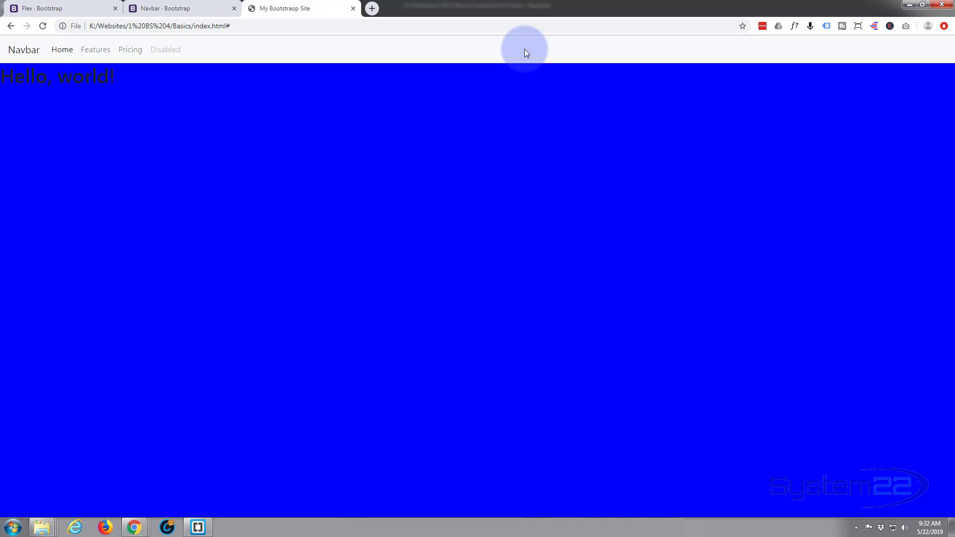
{"action": "key", "text": "F12"}
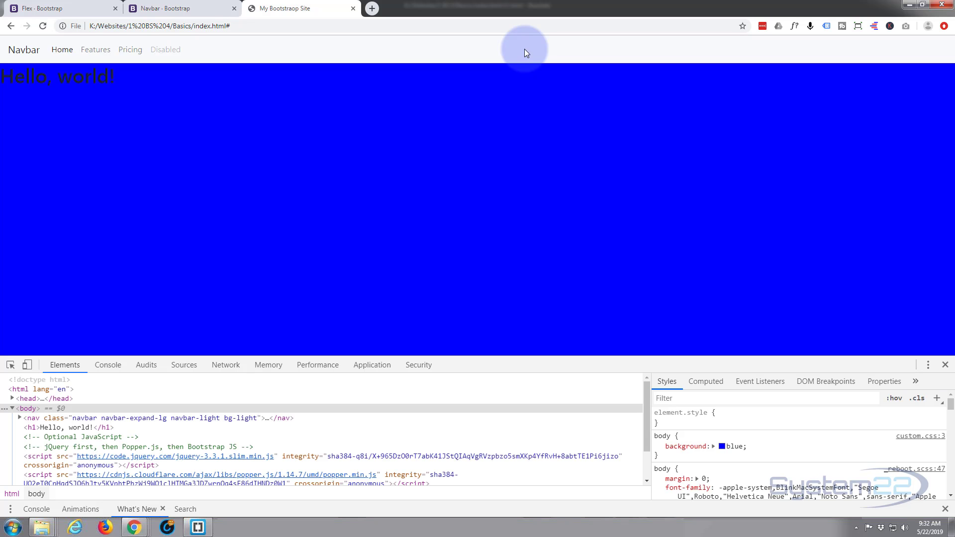
Preview the page at iPhone X size, 100% zoom, and toggle the collapsed navbar menu.
{"action": "left_click", "coordinate": [28, 363]}
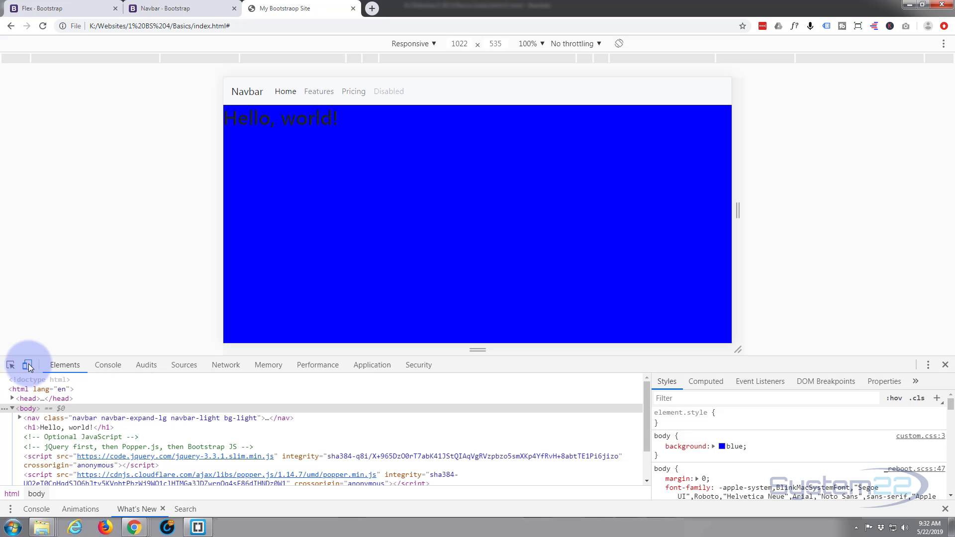
{"action": "left_click", "coordinate": [433, 43]}
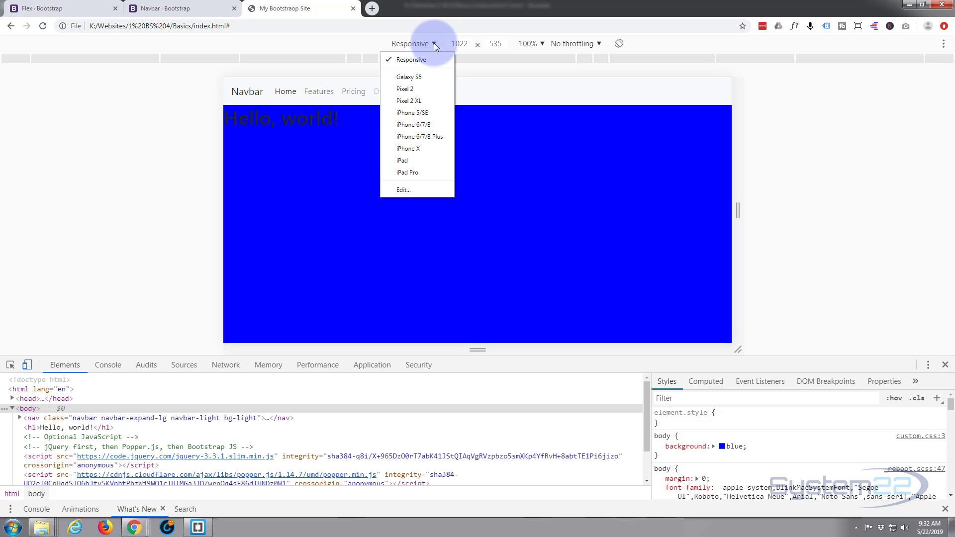
{"action": "left_click", "coordinate": [409, 151]}
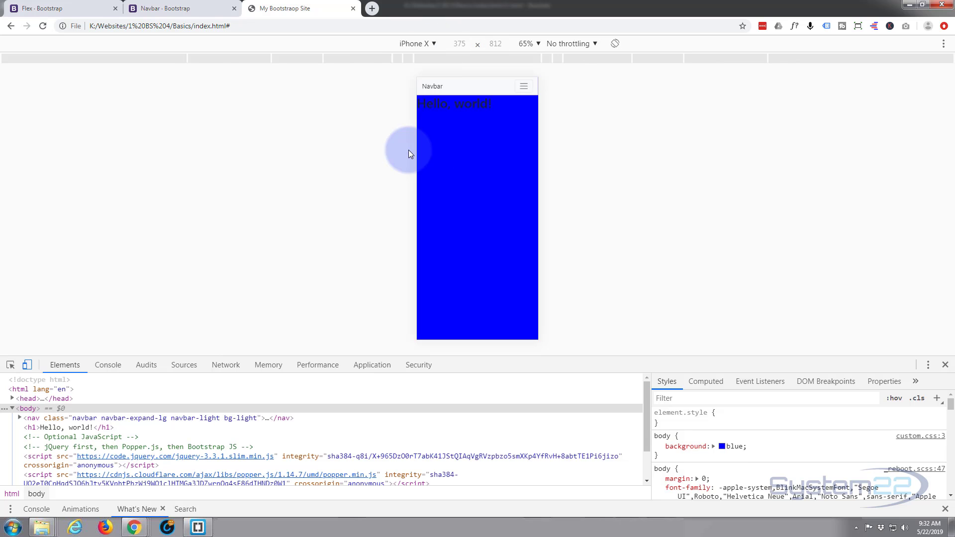
{"action": "left_click", "coordinate": [538, 43]}
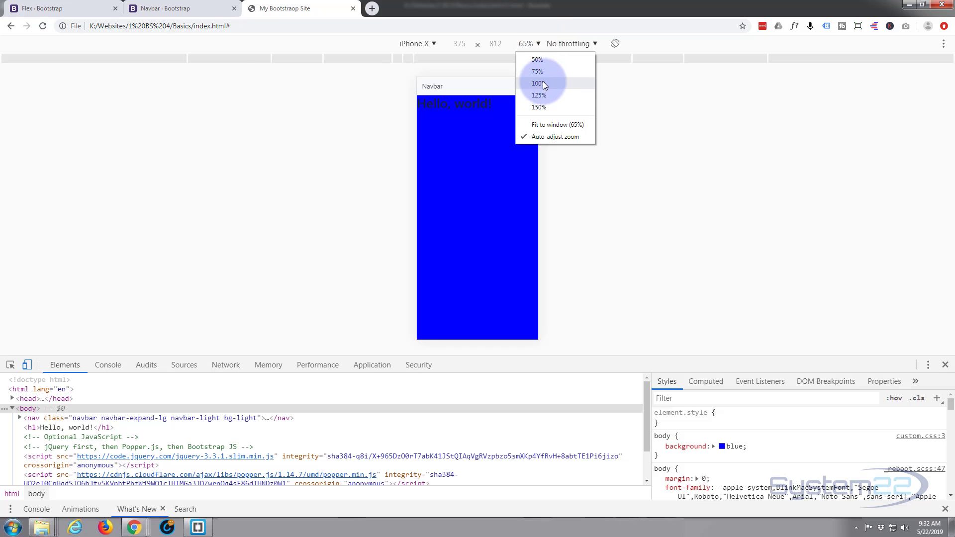
{"action": "left_click", "coordinate": [542, 81]}
{"action": "left_click", "coordinate": [550, 92]}
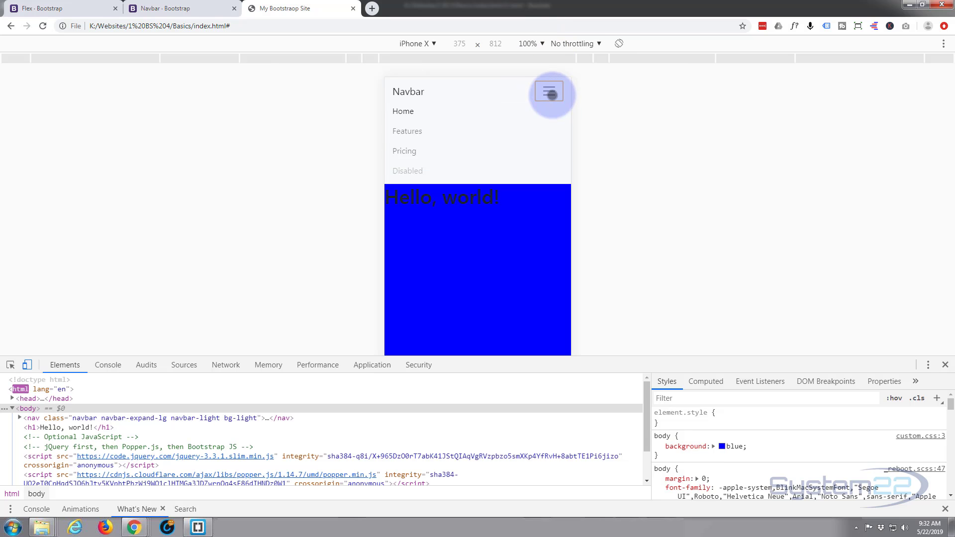
{"action": "left_click", "coordinate": [550, 94]}
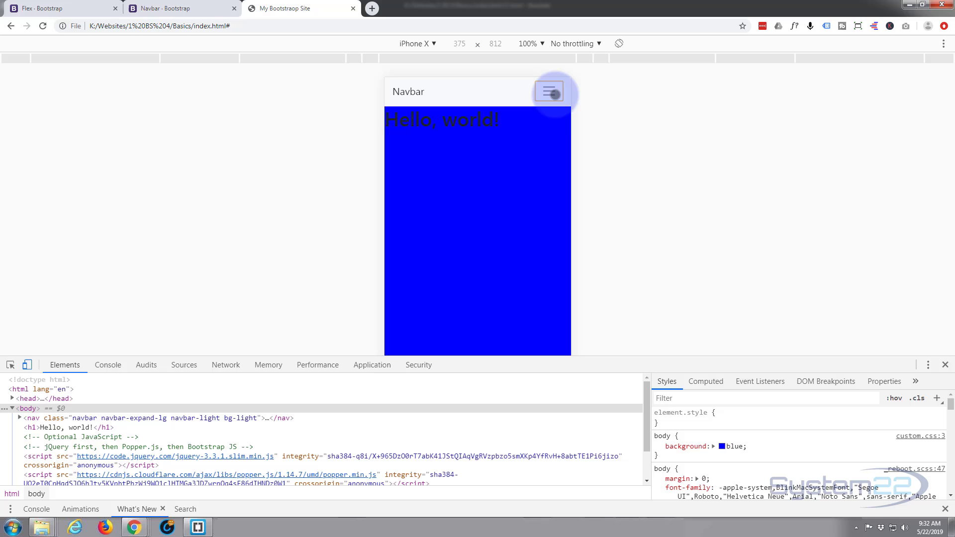
{"action": "left_click", "coordinate": [555, 94]}
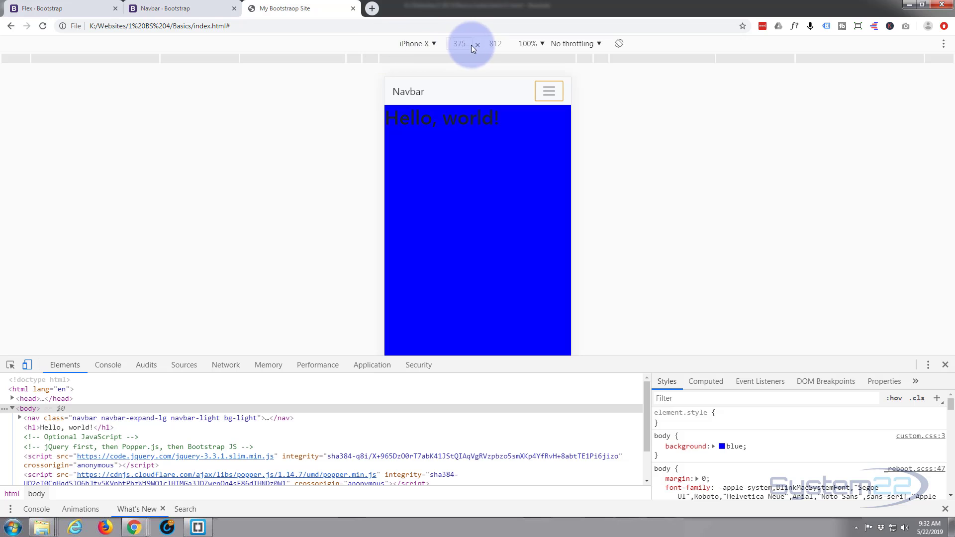
Resize a Responsive viewport to find the navbar collapse point, then close DevTools.
{"action": "left_click", "coordinate": [433, 41]}
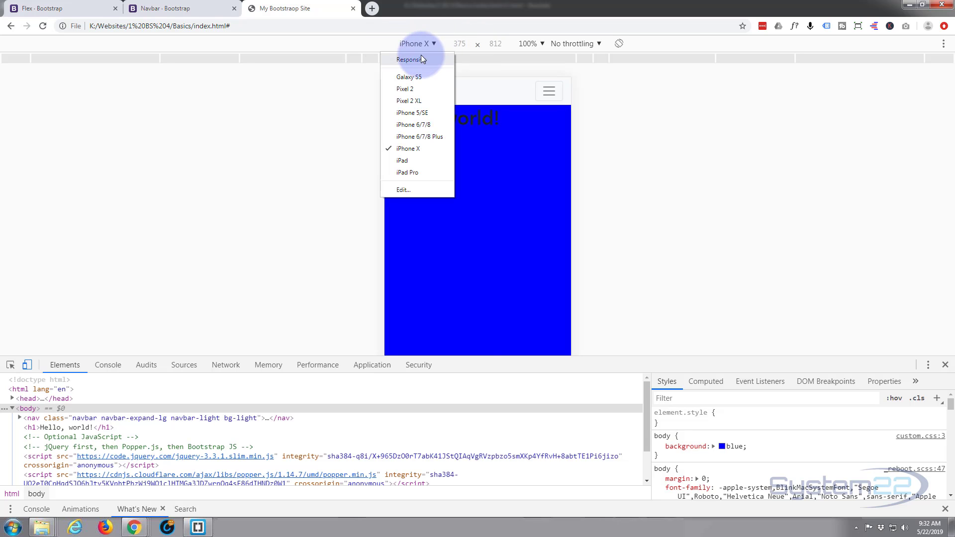
{"action": "left_click", "coordinate": [420, 60]}
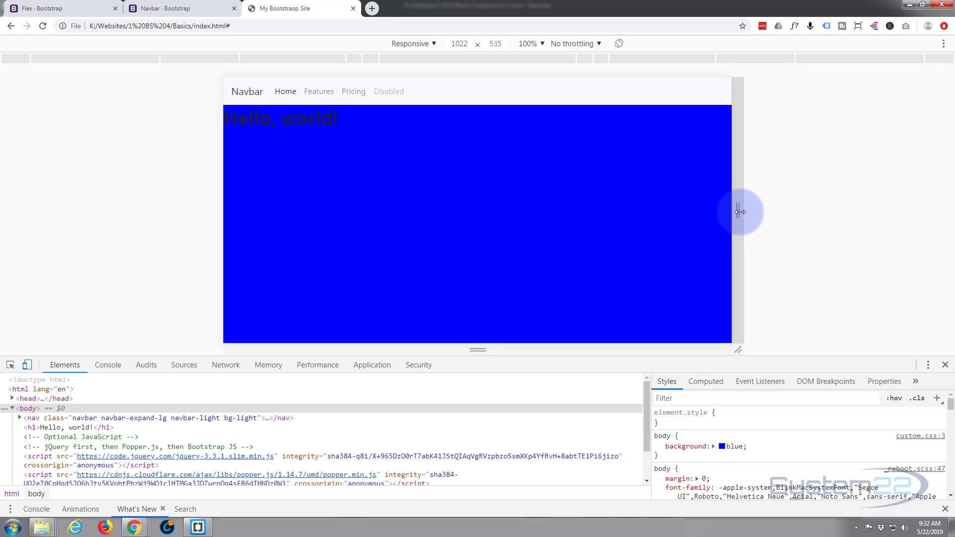
{"action": "mouse_move", "coordinate": [740, 211]}
{"action": "left_mouse_down"}
{"action": "mouse_move", "coordinate": [716, 213]}
{"action": "mouse_move", "coordinate": [732, 214]}
{"action": "left_mouse_up"}
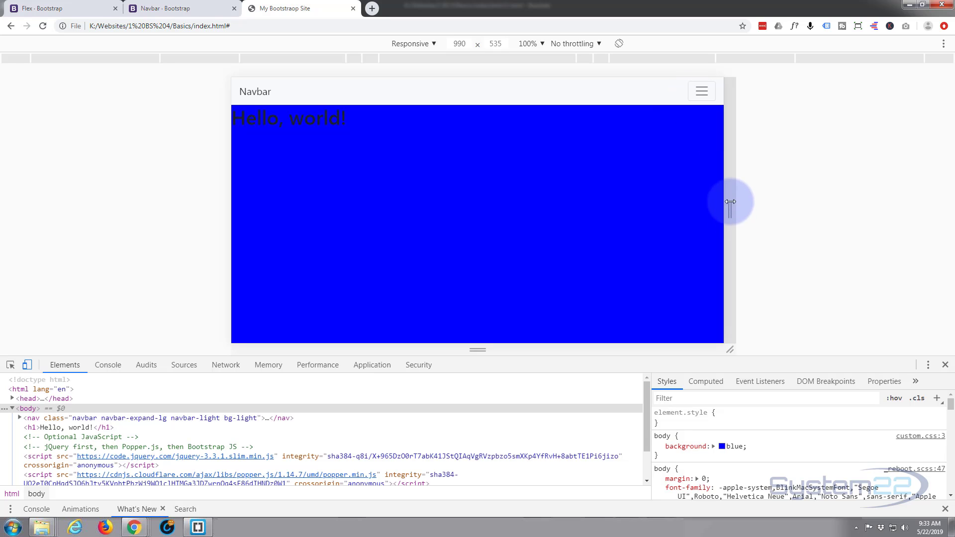
{"action": "left_click_drag", "start_coordinate": [730, 210], "coordinate": [734, 210]}
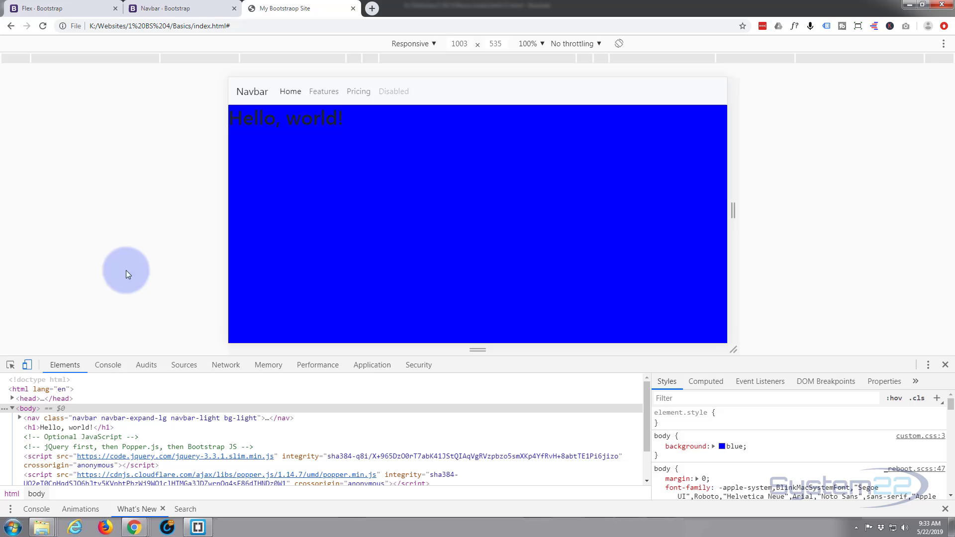
{"action": "left_click", "coordinate": [29, 365]}
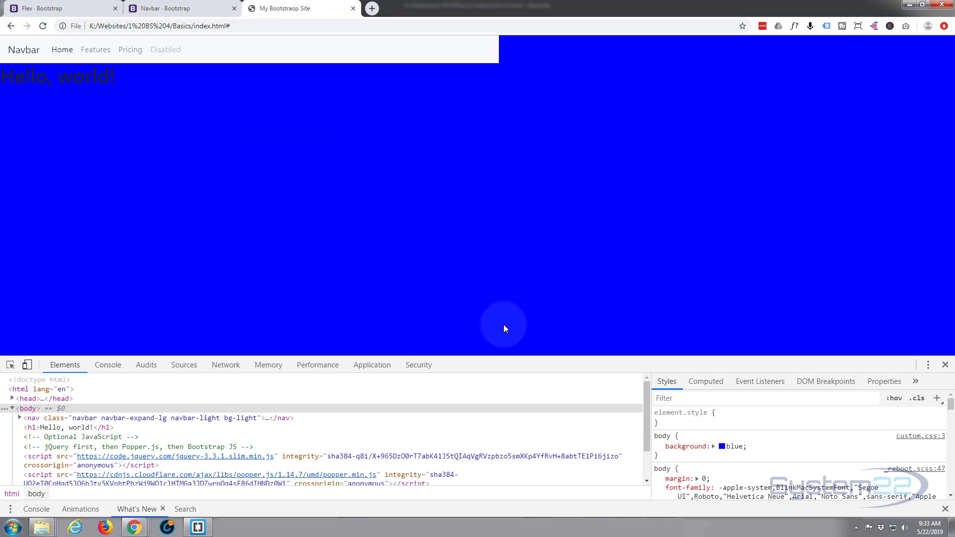
{"action": "left_click", "coordinate": [944, 364]}
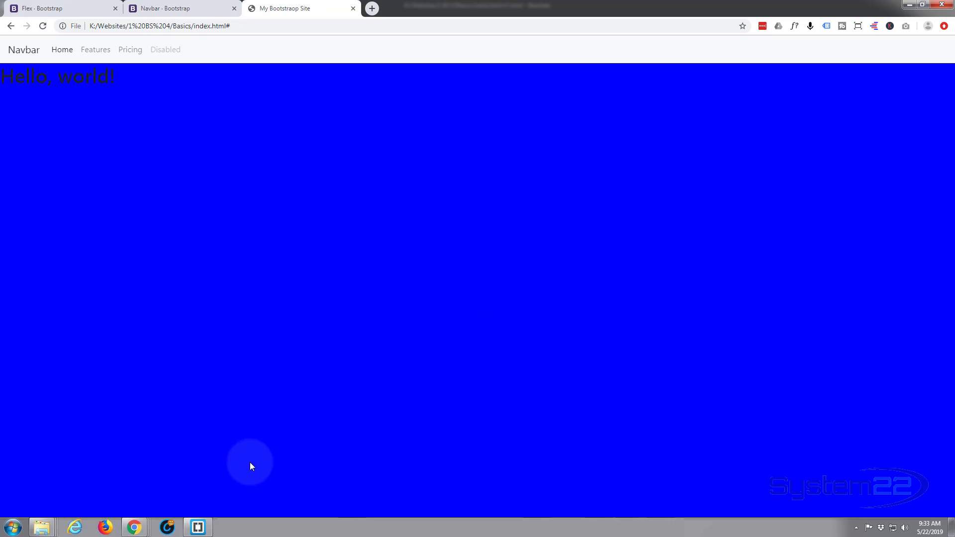
Walk through the nav tag and brand link in index.html, comparing with the page.
{"action": "left_click", "coordinate": [197, 527]}
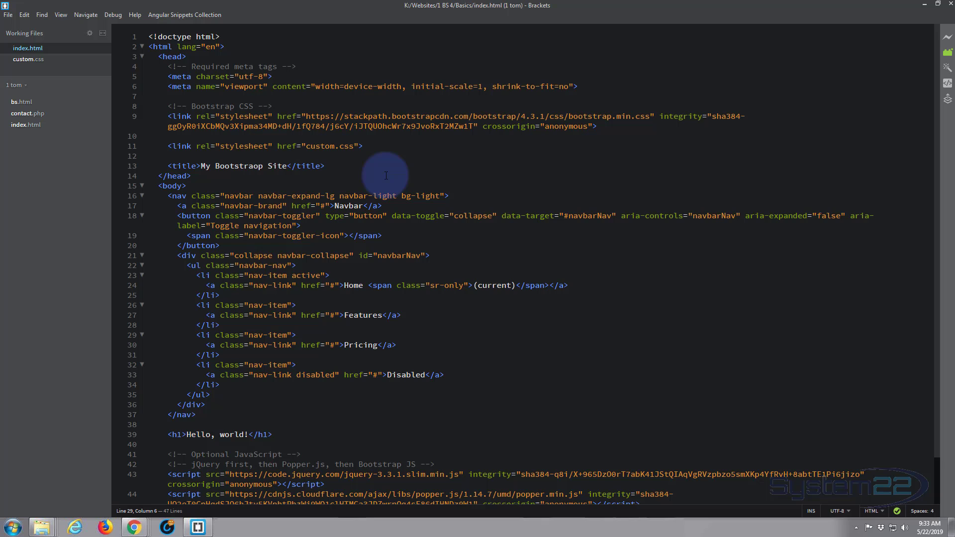
{"action": "left_click", "coordinate": [169, 196]}
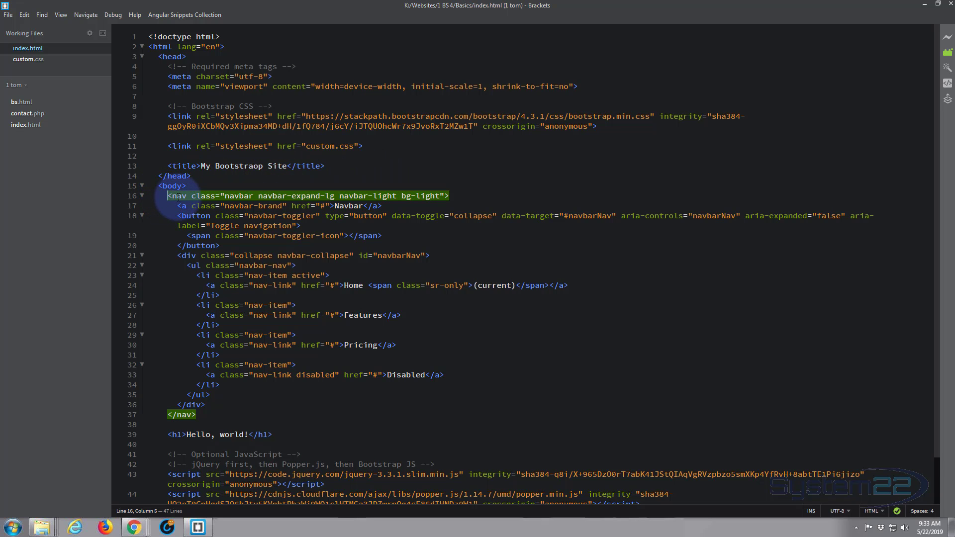
{"action": "left_click", "coordinate": [181, 197]}
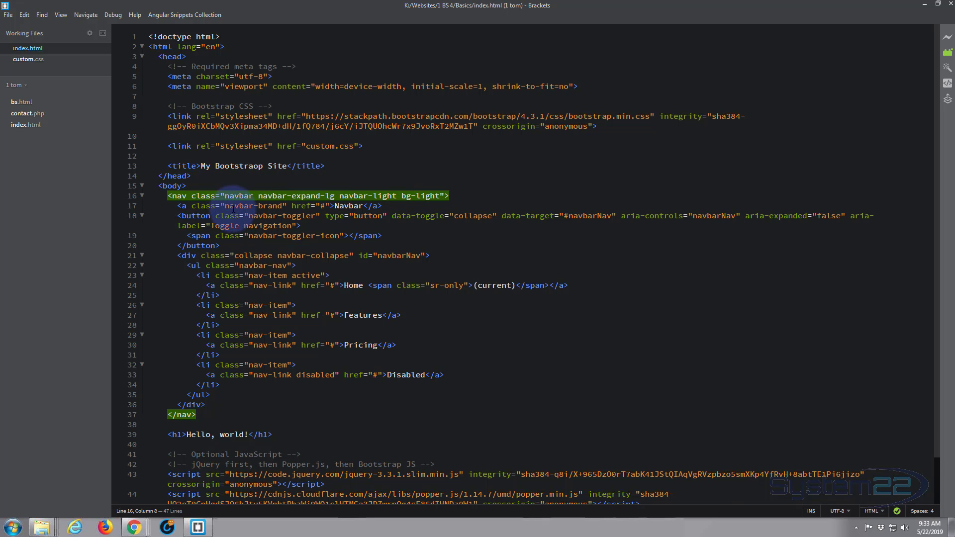
{"action": "left_click", "coordinate": [200, 205]}
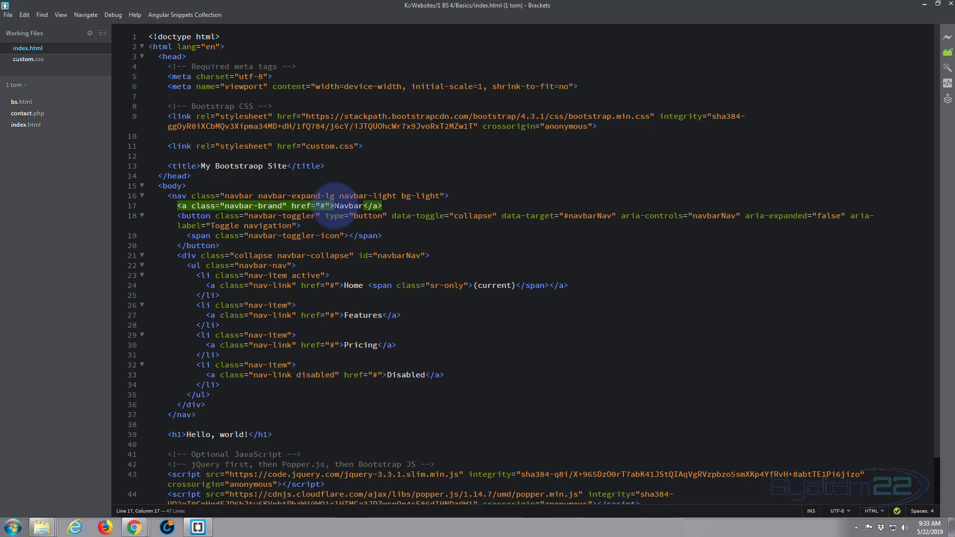
{"action": "left_click", "coordinate": [923, 7]}
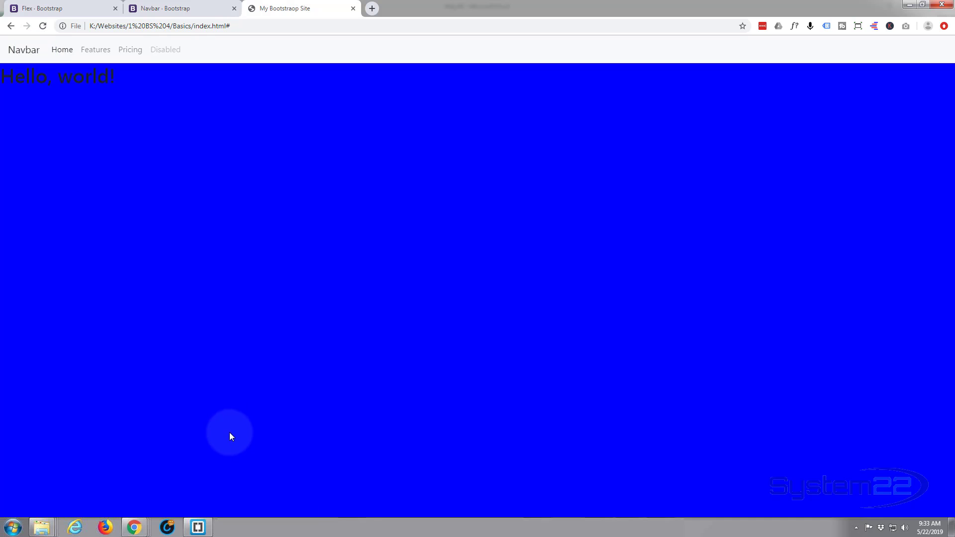
{"action": "key", "text": "alt+Tab"}
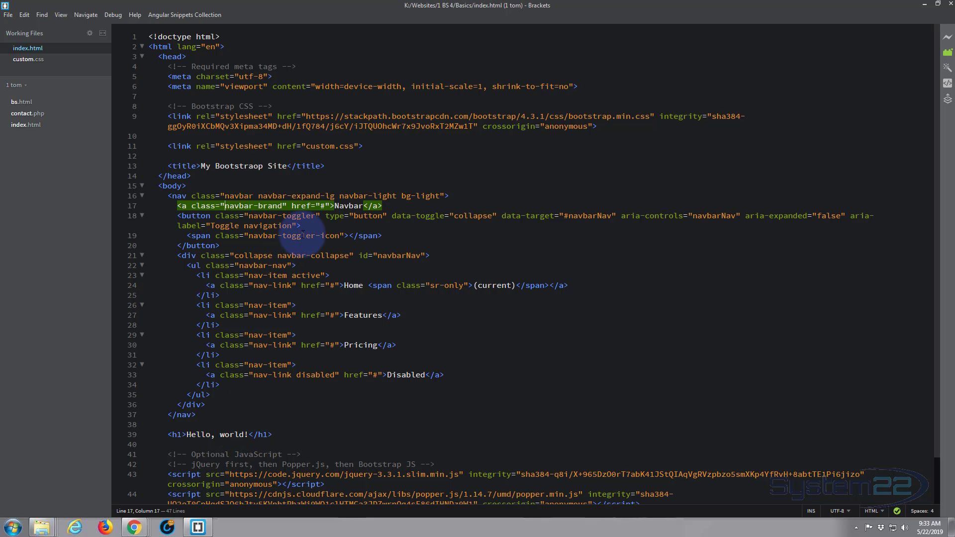
Replace the brand text Navbar with 'My Bootstrap Site', save, and reload the page.
{"action": "double_click", "coordinate": [347, 205]}
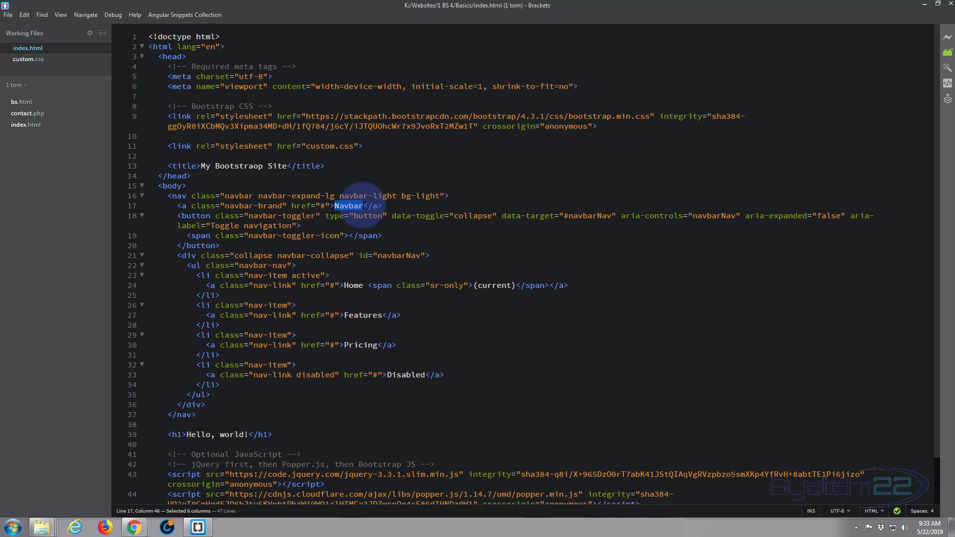
{"action": "type", "text": "My"}
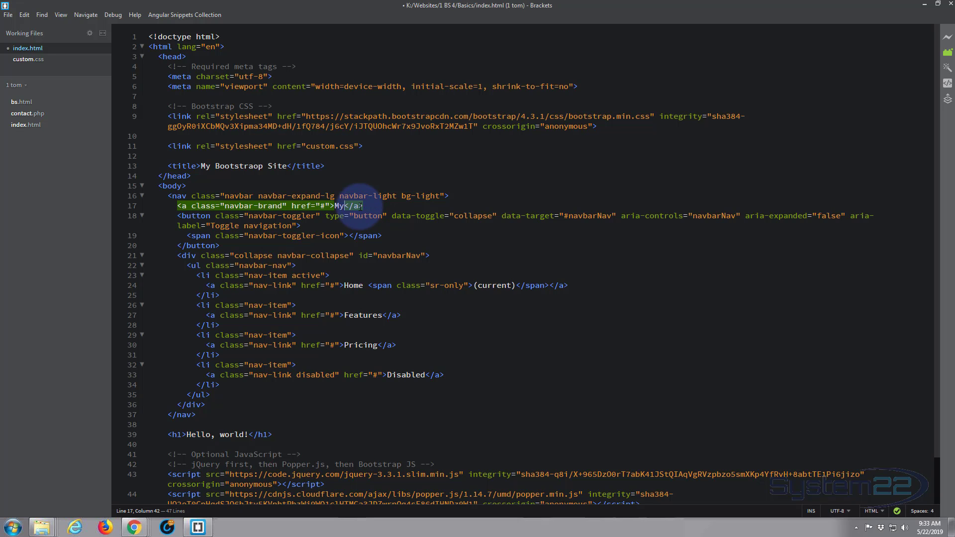
{"action": "type", "text": "ootstrap Site"}
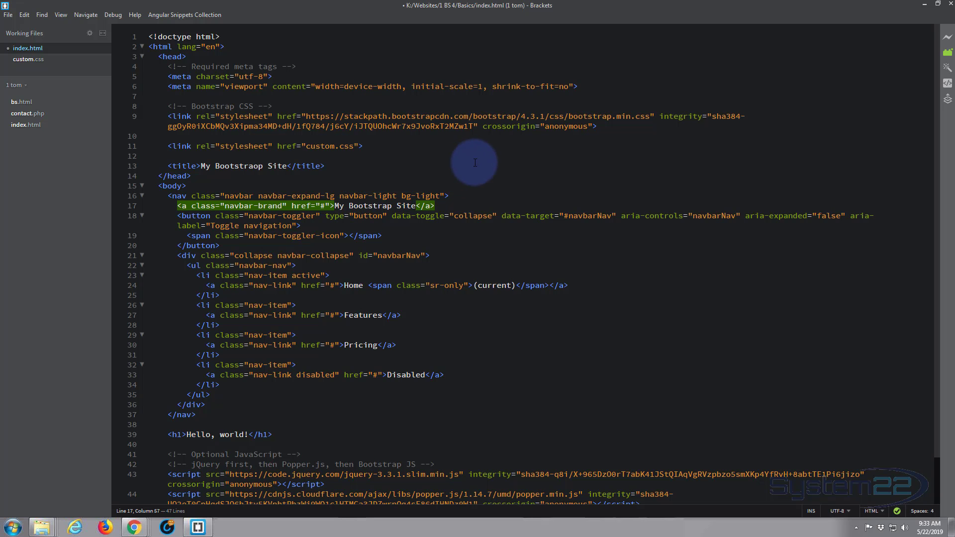
{"action": "key", "text": "ctrl+s"}
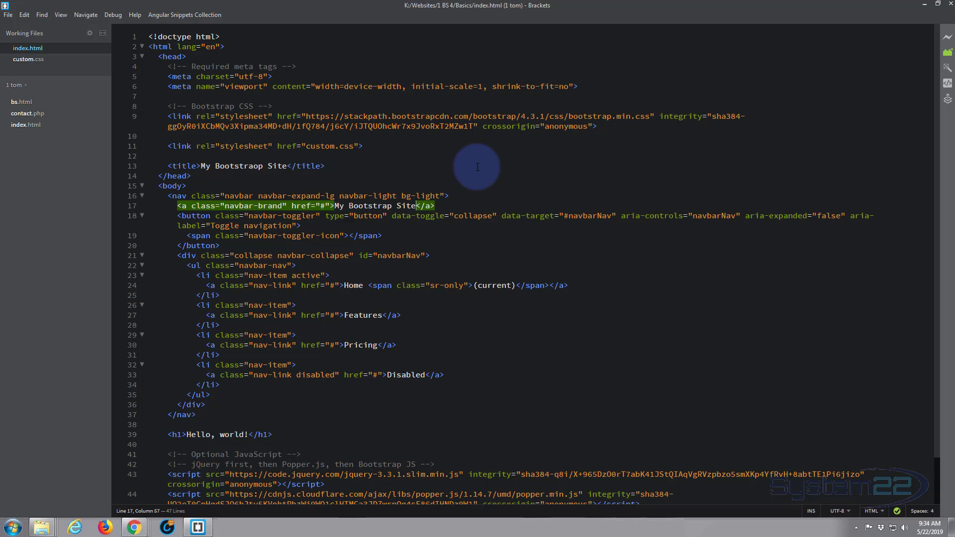
{"action": "key", "text": "alt+Tab"}
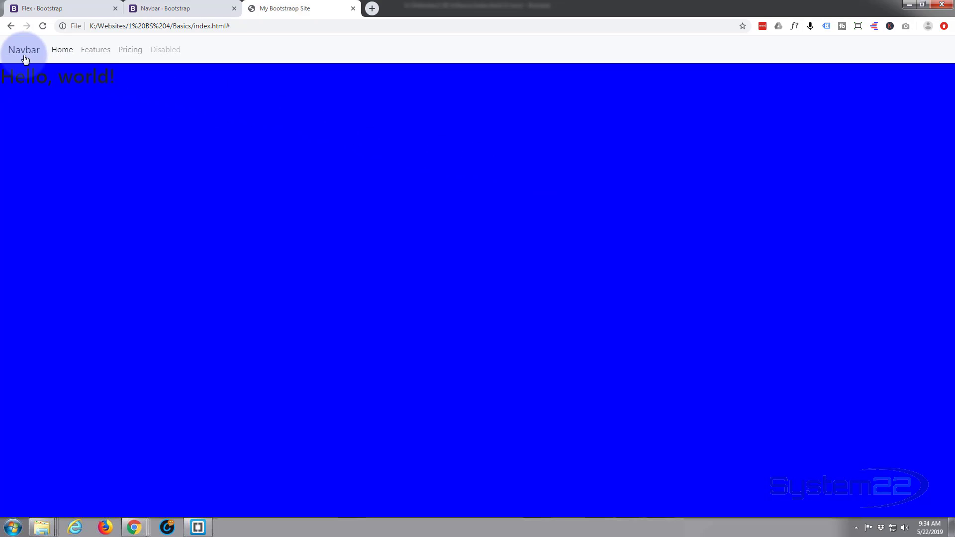
{"action": "left_click", "coordinate": [44, 27]}
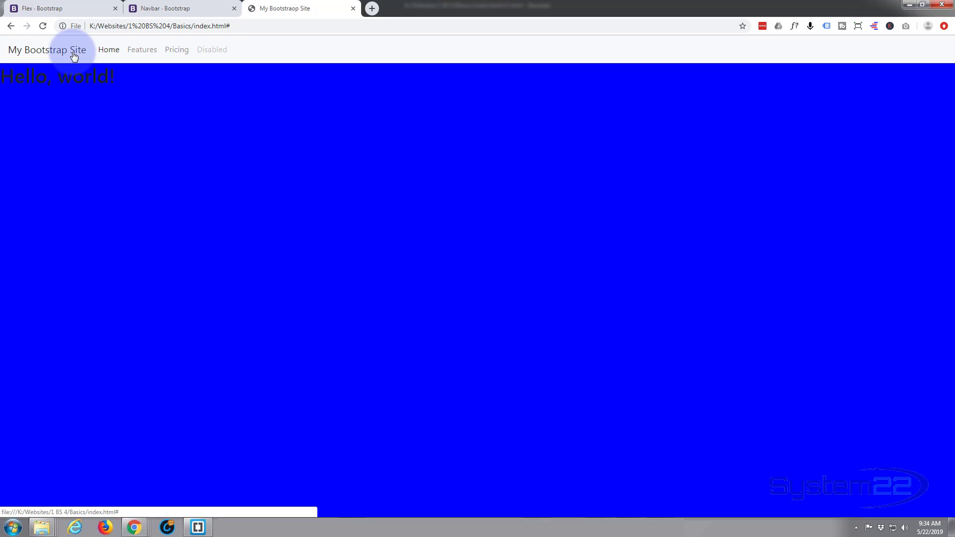
{"action": "key", "text": "alt+Tab"}
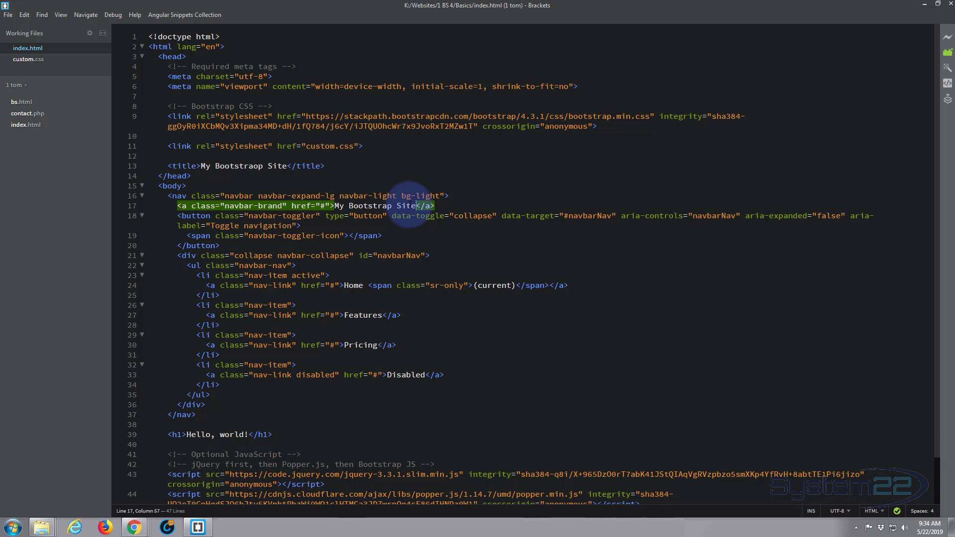
Review the toggler button and collapse div against the site, then minimize Brackets.
{"action": "left_click", "coordinate": [188, 215]}
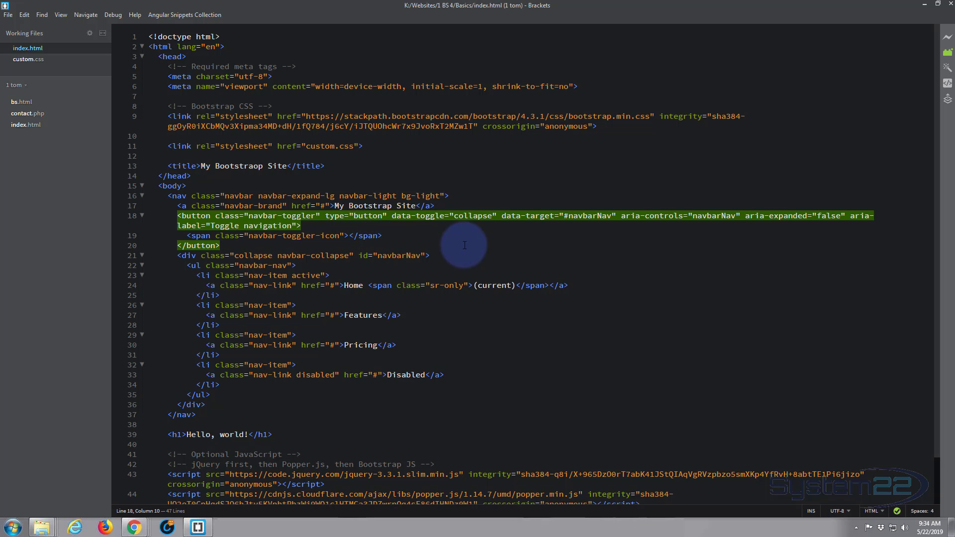
{"action": "scroll", "coordinate": [468, 243], "scroll_direction": "down", "scroll_amount": 2}
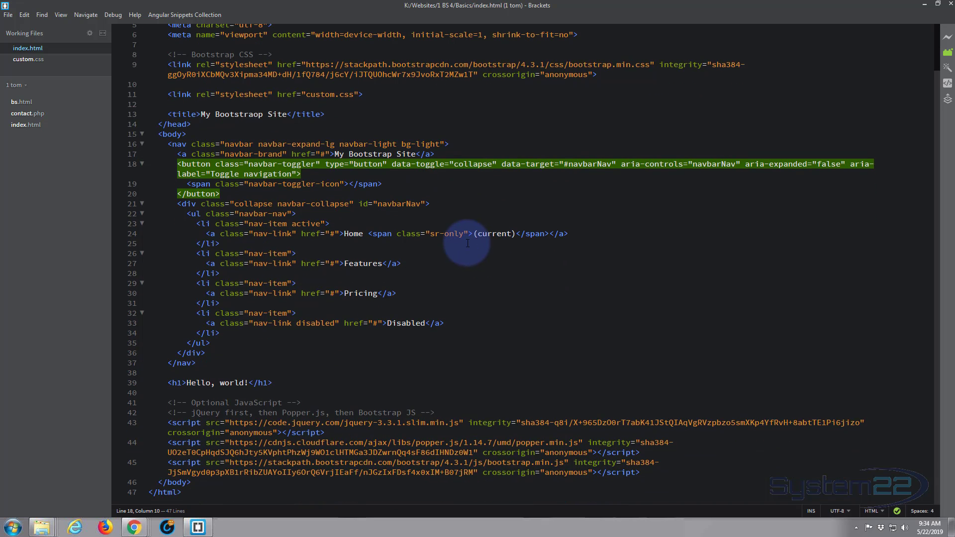
{"action": "left_click", "coordinate": [177, 204]}
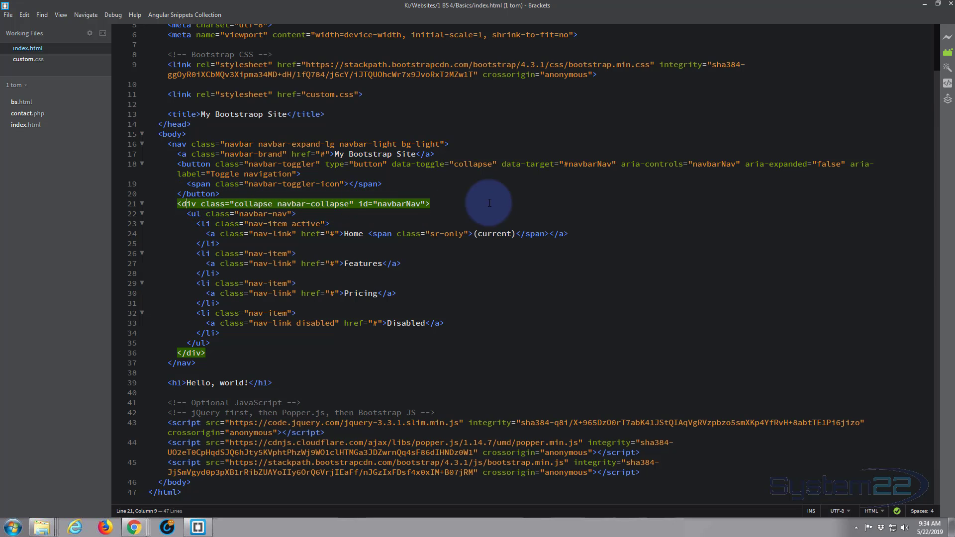
{"action": "key", "text": "alt+Tab"}
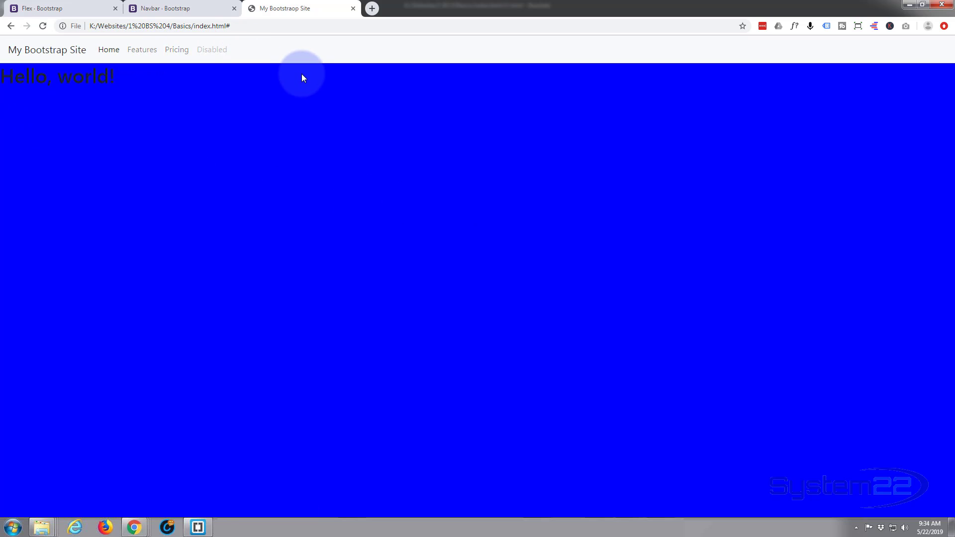
{"action": "key", "text": "alt+Tab"}
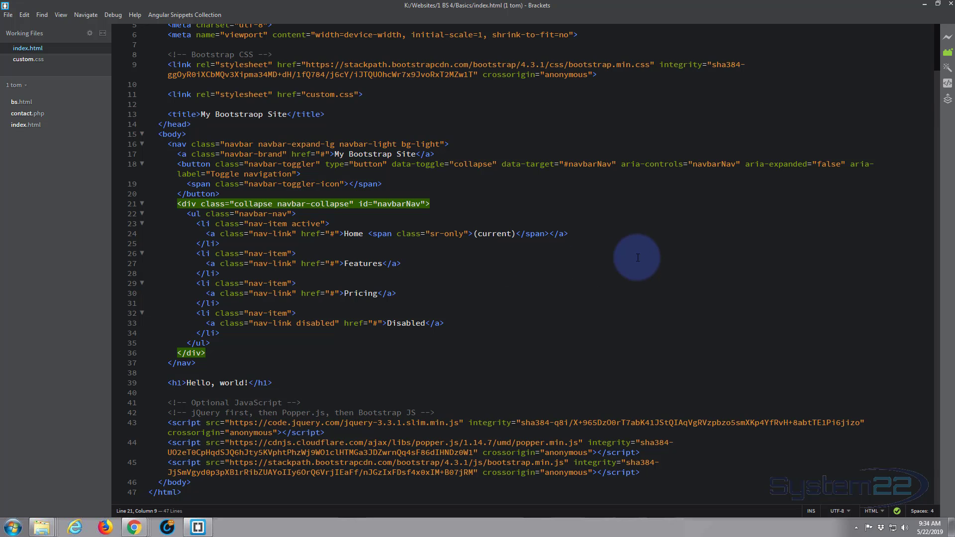
{"action": "key", "text": "alt+Tab"}
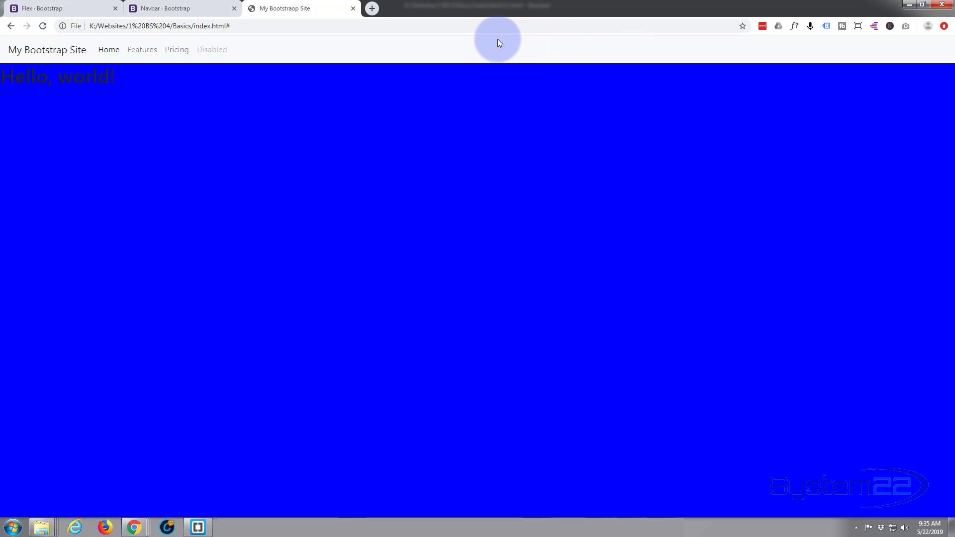
{"action": "key", "text": "alt+Tab"}
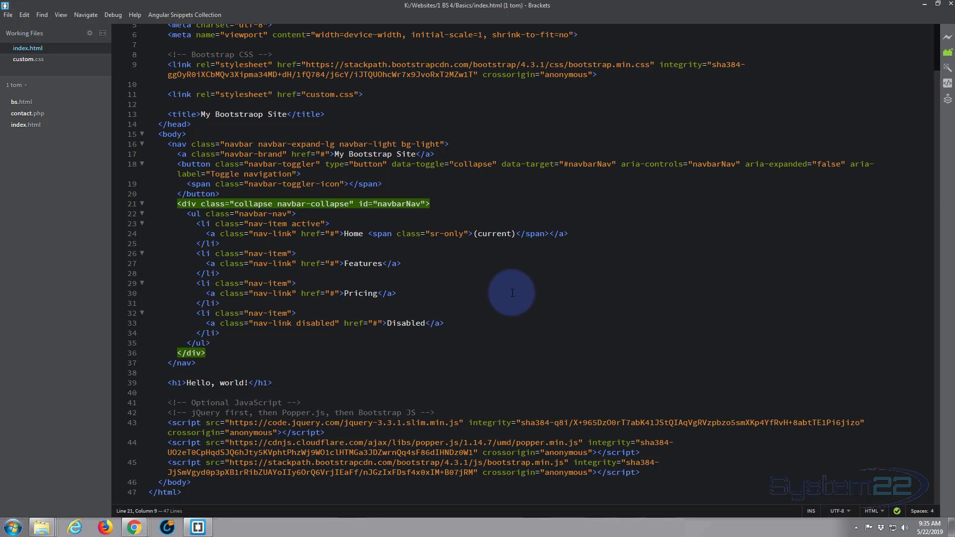
{"action": "left_click", "coordinate": [927, 7]}
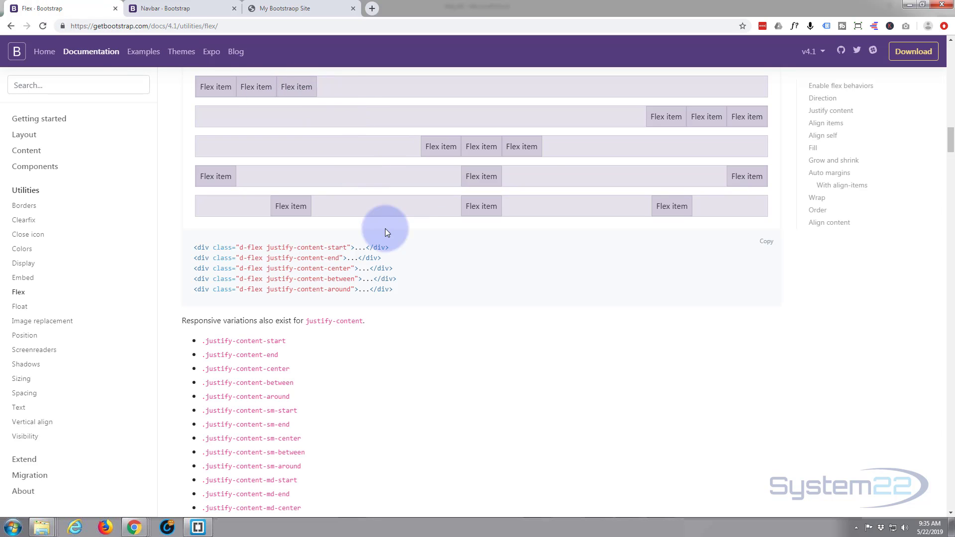
{"action": "scroll", "coordinate": [399, 261], "scroll_direction": "up", "scroll_amount": 2}
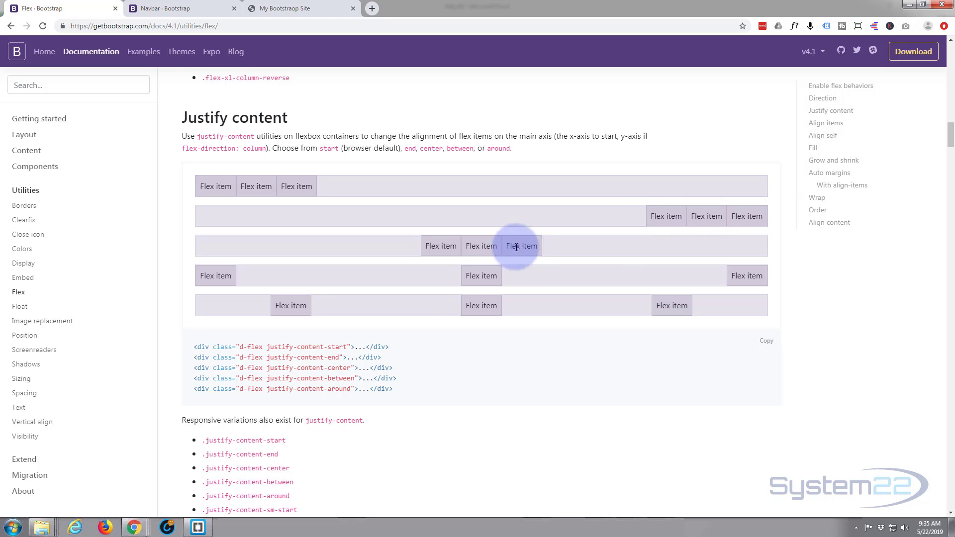
{"action": "scroll", "coordinate": [420, 290], "scroll_direction": "down", "scroll_amount": 1}
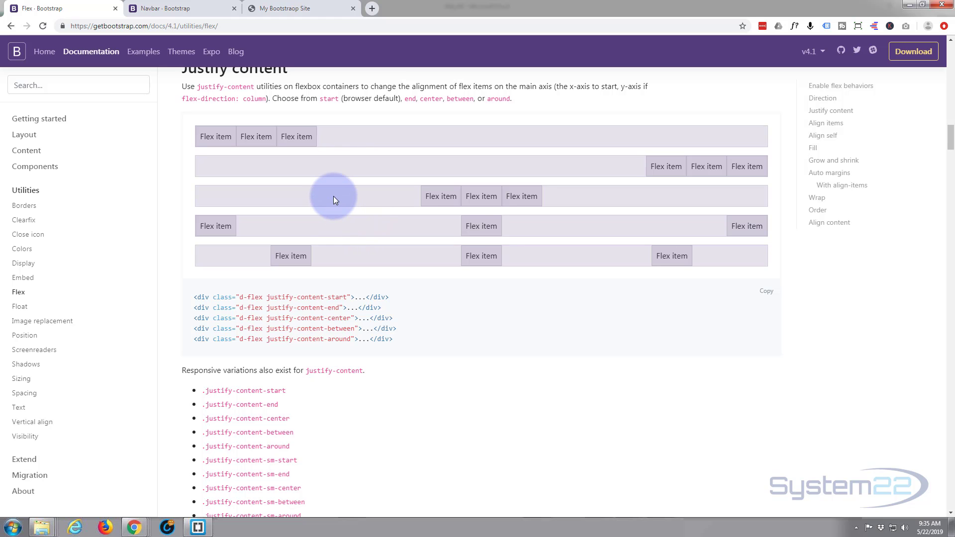
{"action": "scroll", "coordinate": [453, 400], "scroll_direction": "down", "scroll_amount": 1}
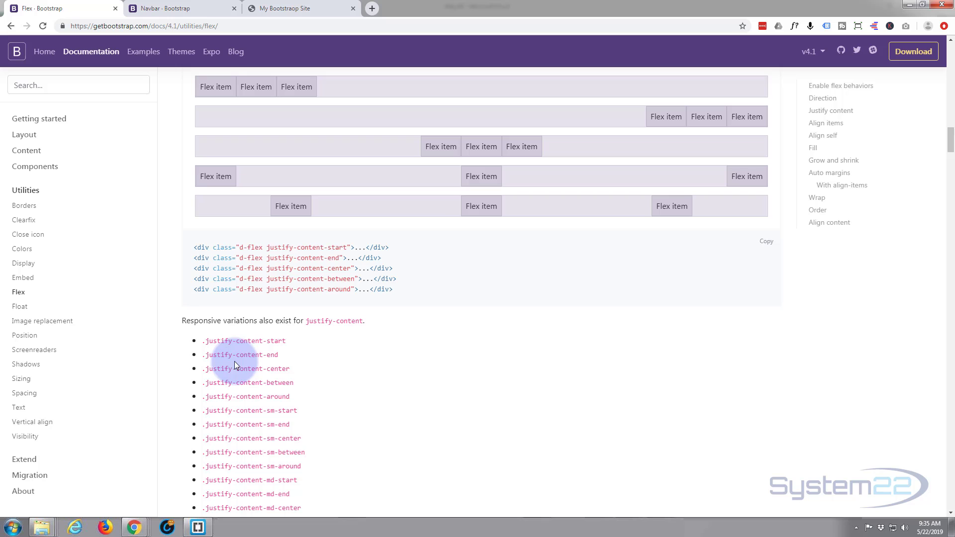
Select the justify-content-end class name in the Flex docs and return to Brackets.
{"action": "left_click_drag", "start_coordinate": [208, 355], "coordinate": [278, 354]}
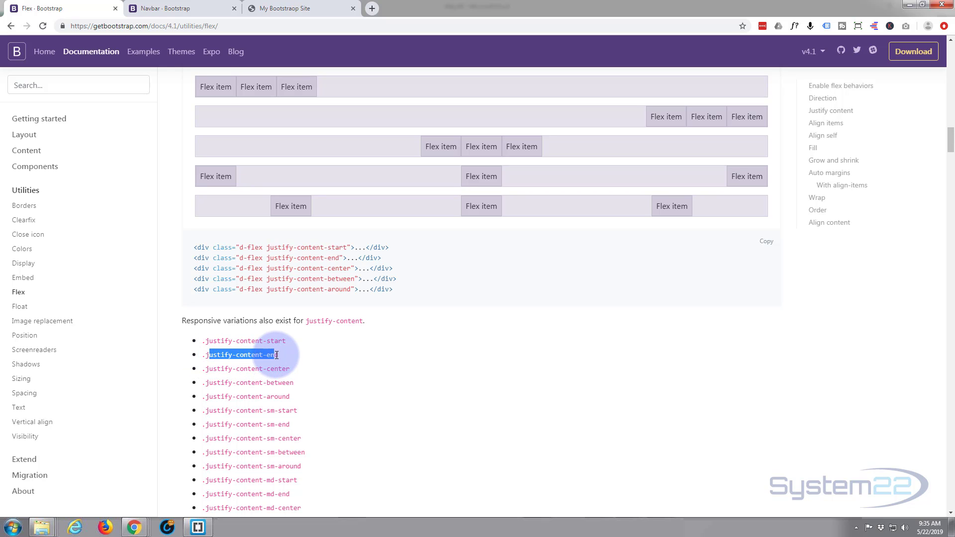
{"action": "left_click_drag", "start_coordinate": [207, 354], "coordinate": [279, 358]}
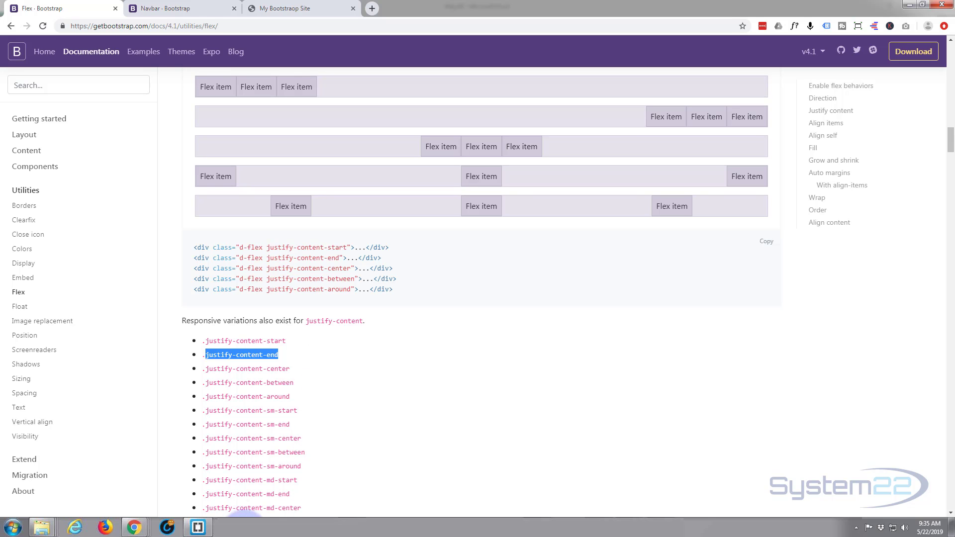
{"action": "left_click", "coordinate": [200, 526]}
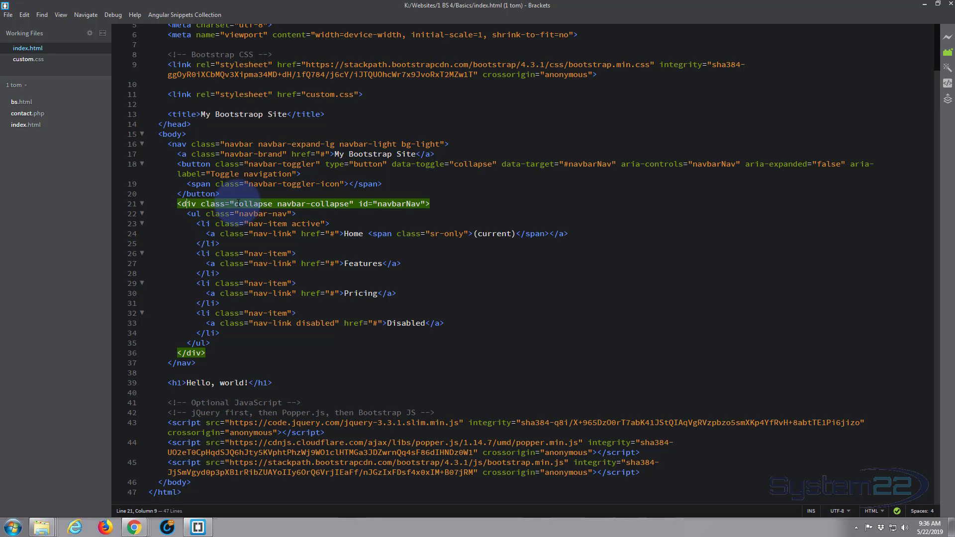
Add justify-content-end to the collapse div on line 21, save, and reload the site.
{"action": "left_click", "coordinate": [348, 204]}
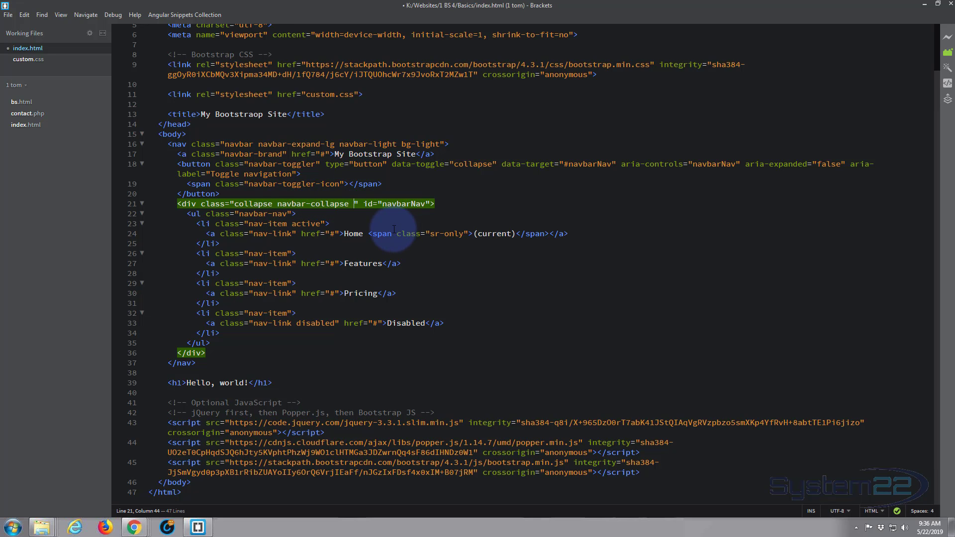
{"action": "type", "text": "justify-content-end"}
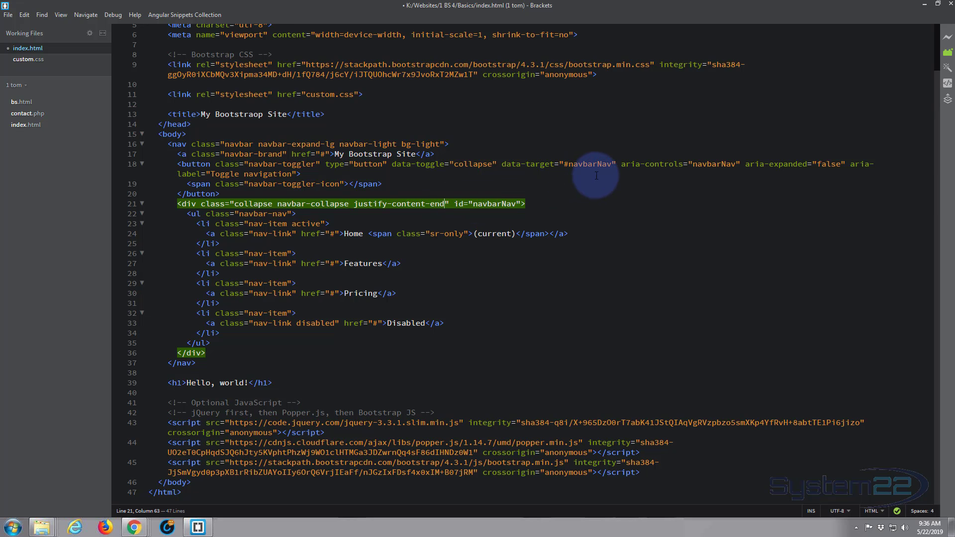
{"action": "key", "text": "ctrl+s"}
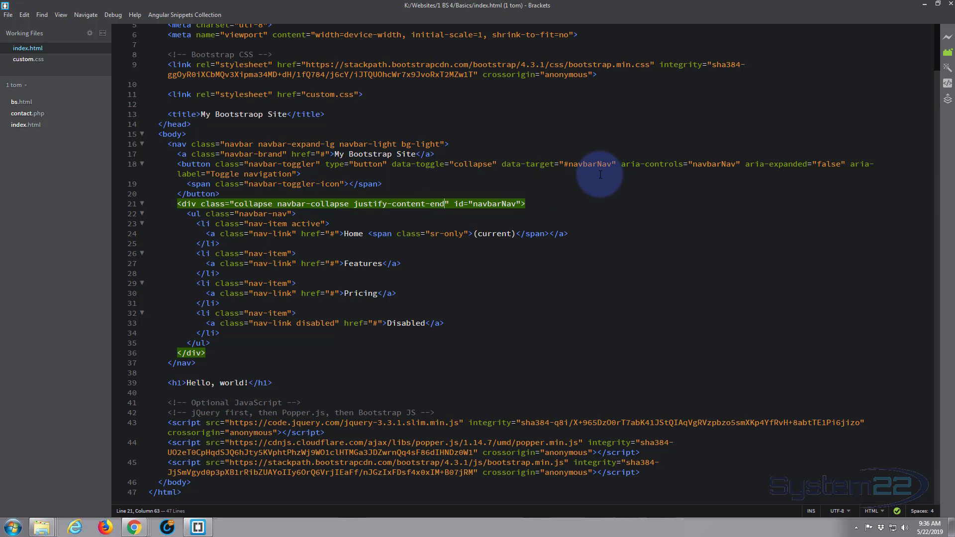
{"action": "key", "text": "alt+Tab"}
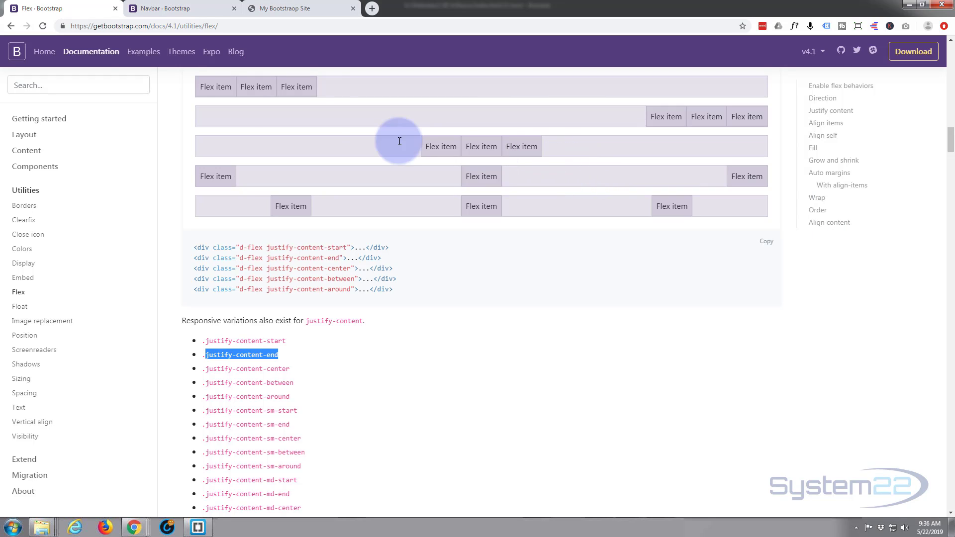
{"action": "left_click", "coordinate": [314, 8]}
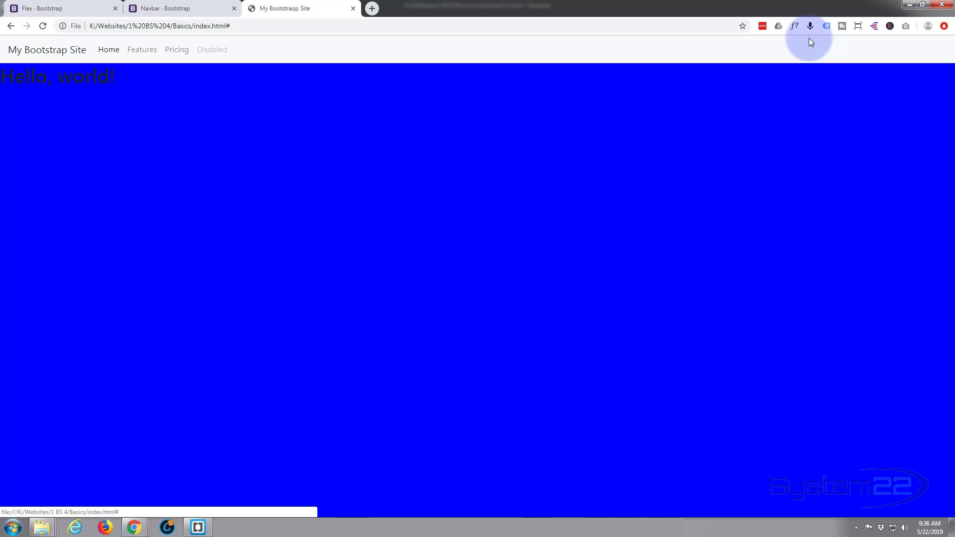
{"action": "left_click", "coordinate": [42, 27]}
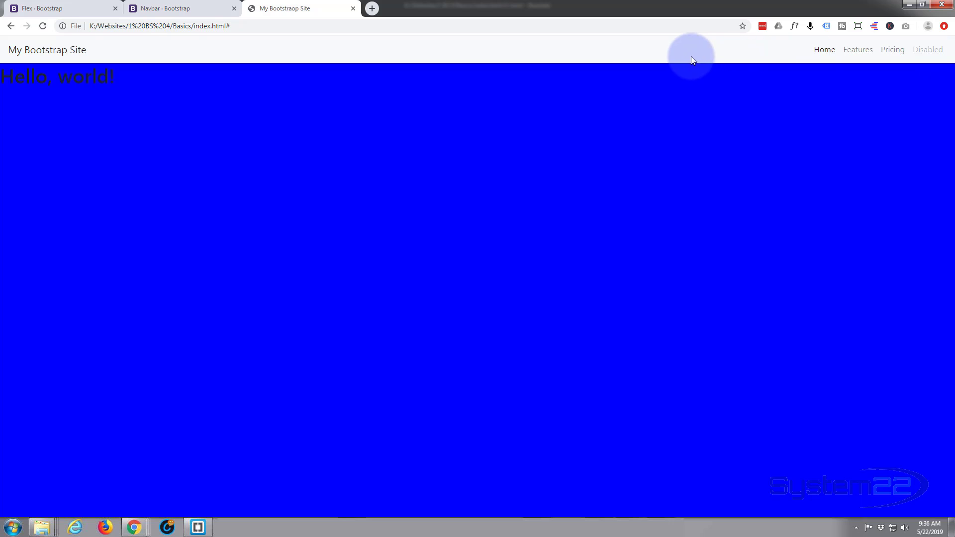
{"action": "key", "text": "alt+Tab"}
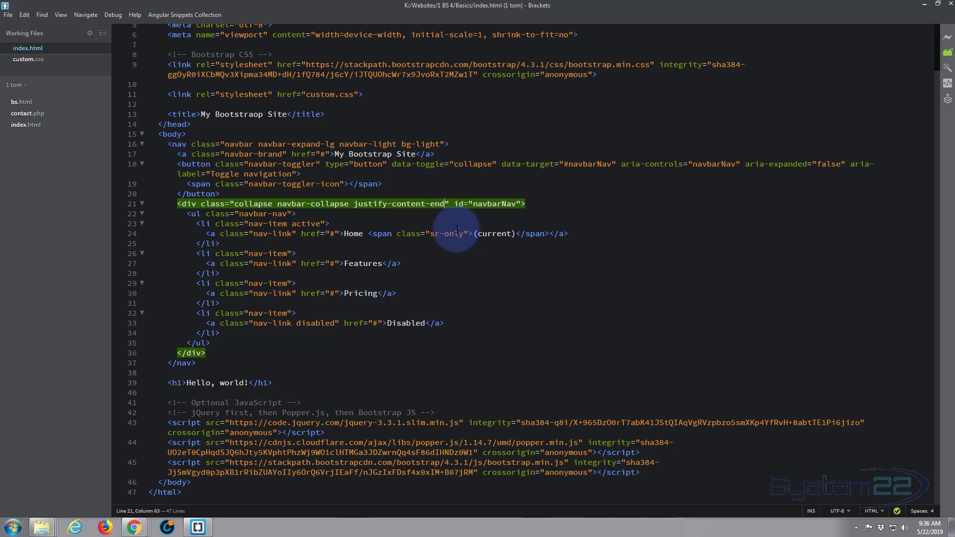
Change justify-content-end to justify-content-center on line 21, save, and reload the site.
{"action": "left_click_drag", "start_coordinate": [432, 203], "coordinate": [447, 203]}
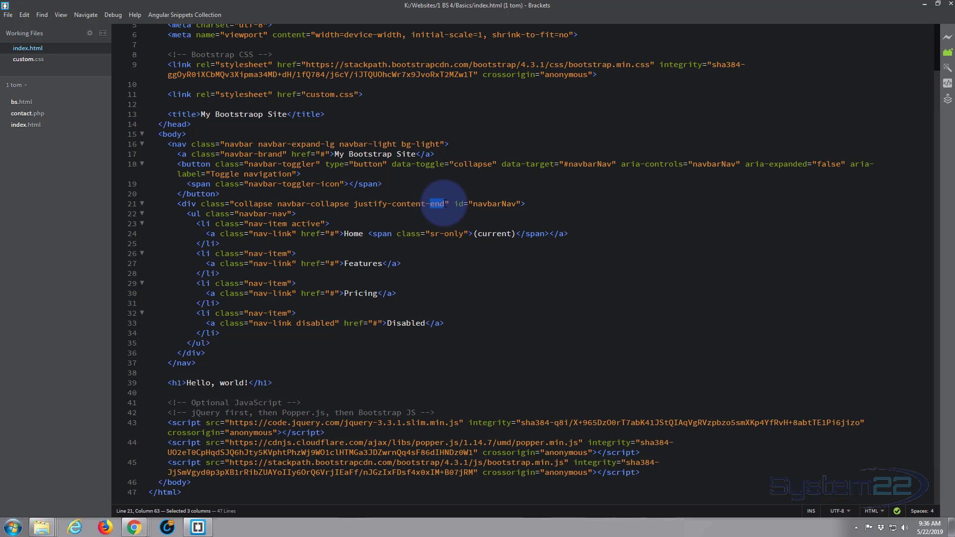
{"action": "type", "text": "cen"}
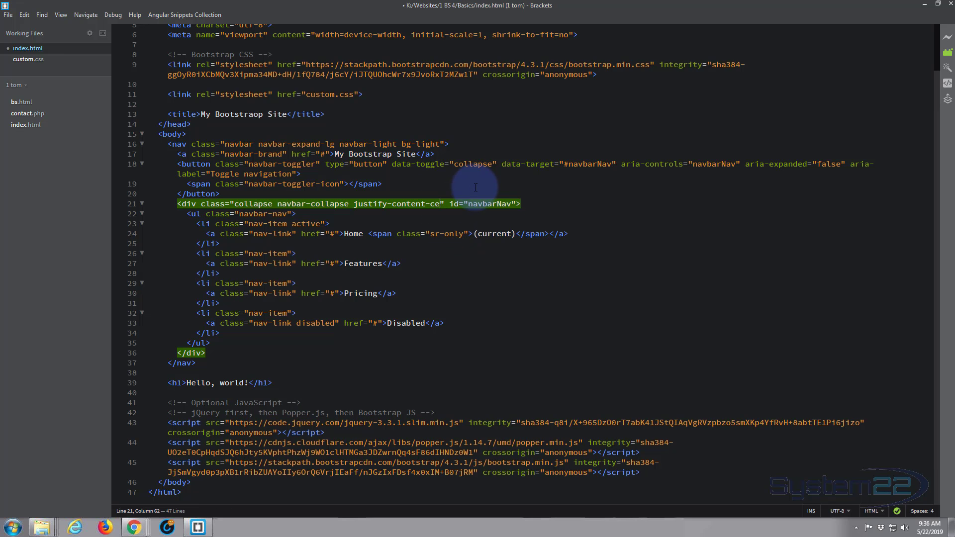
{"action": "type", "text": "ter"}
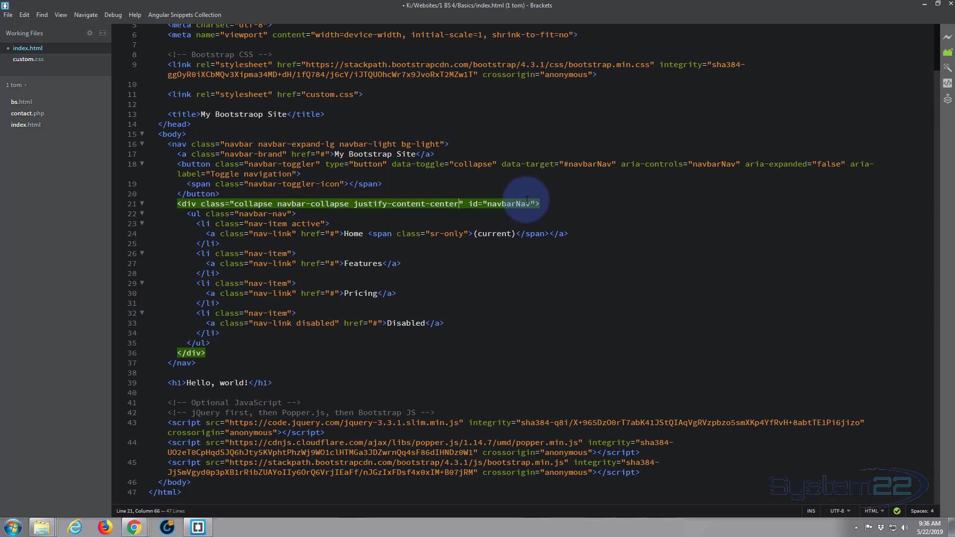
{"action": "key", "text": "ctrl+s"}
{"action": "key", "text": "alt+Tab"}
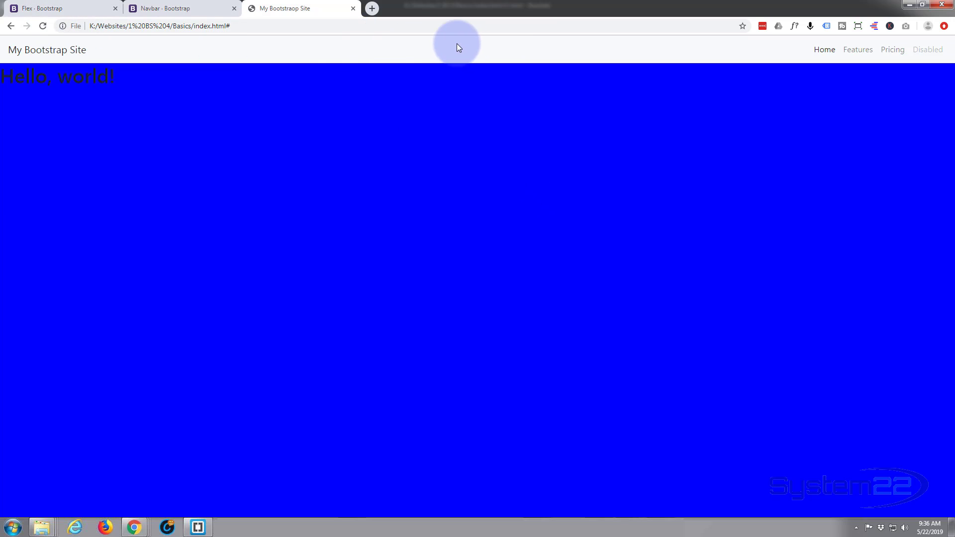
{"action": "left_click", "coordinate": [44, 26]}
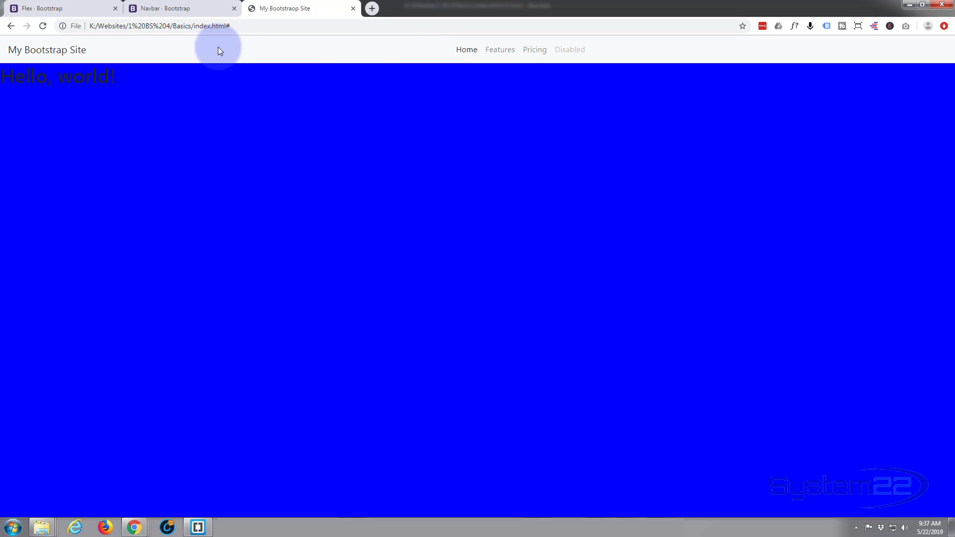
{"action": "key", "text": "alt+Tab"}
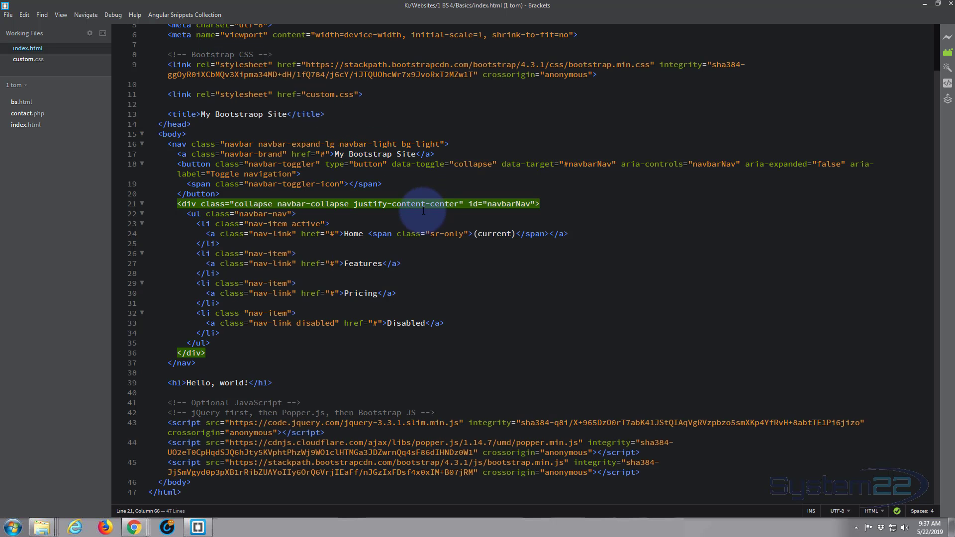
Change the collapse div's class to justify-content-left, save, and reload the site to check alignment.
{"action": "double_click", "coordinate": [445, 203]}
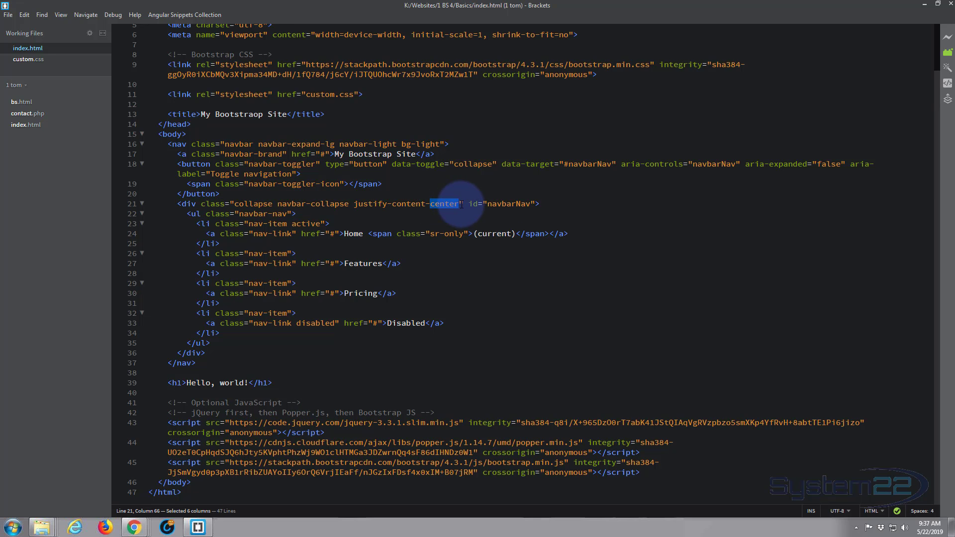
{"action": "type", "text": "left"}
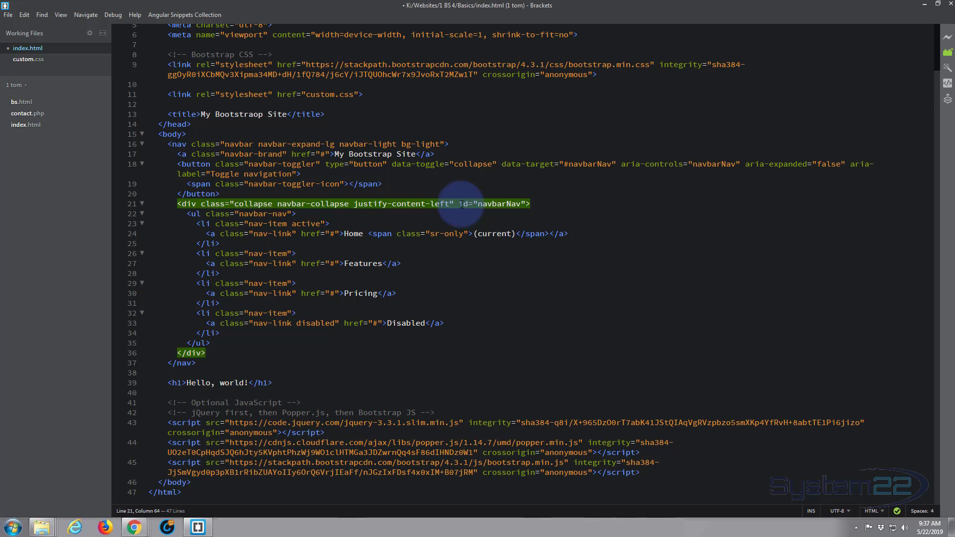
{"action": "key", "text": "ctrl+s"}
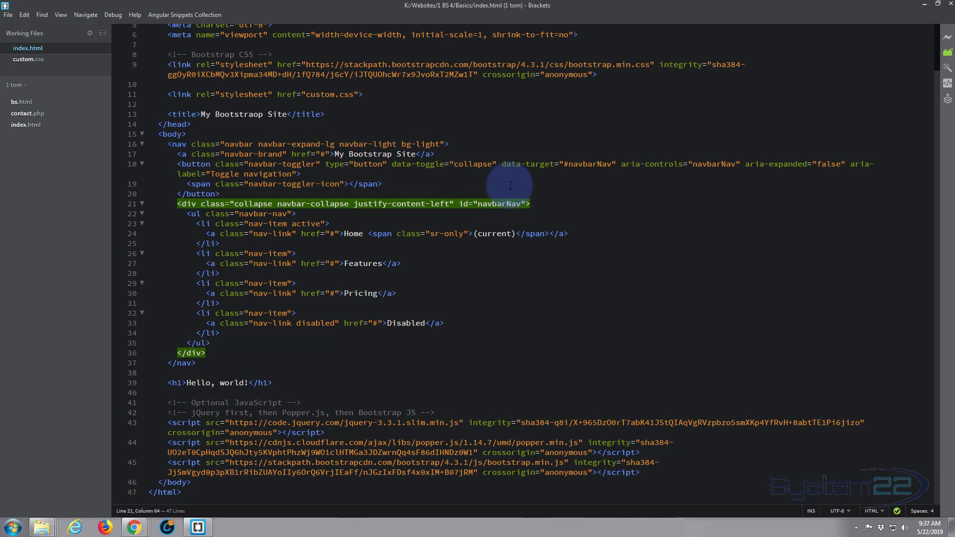
{"action": "key", "text": "alt+Tab"}
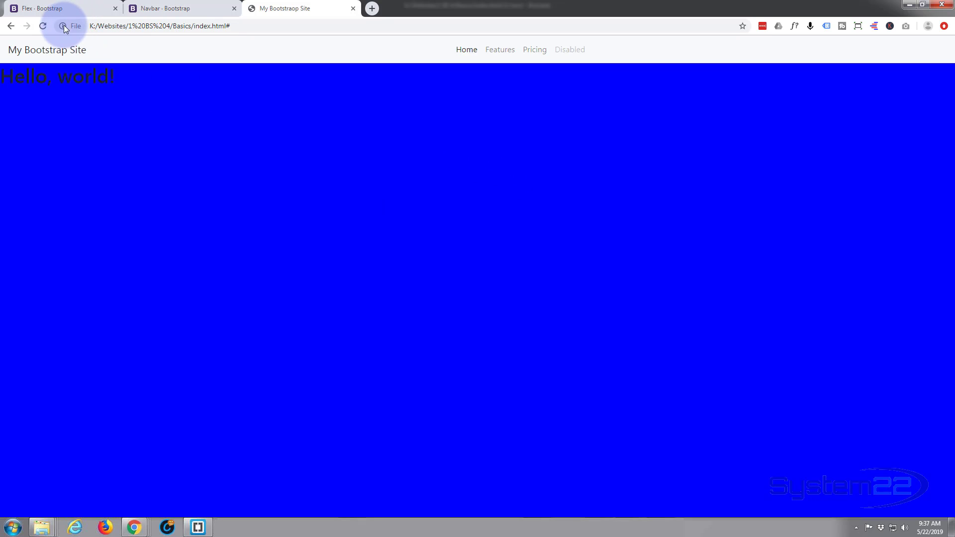
{"action": "left_click", "coordinate": [42, 26]}
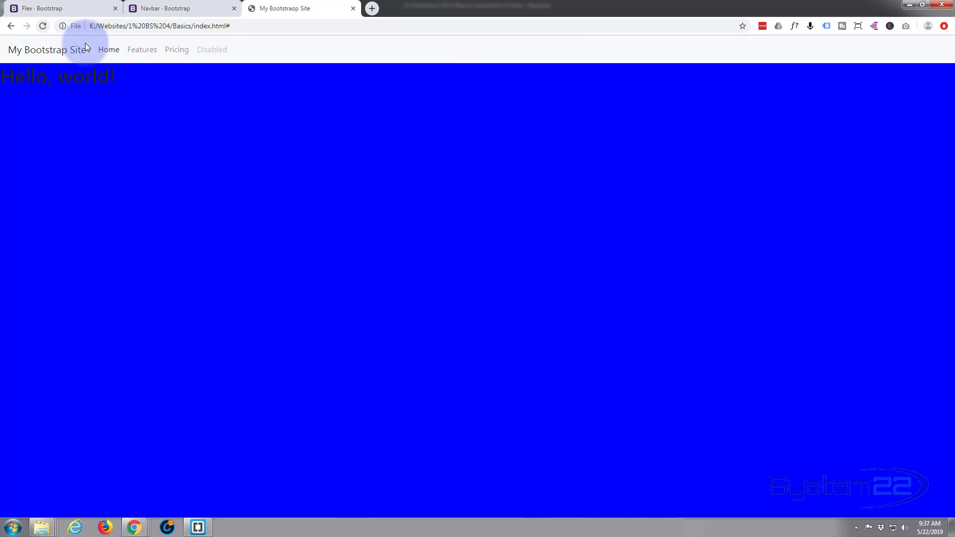
{"action": "key", "text": "alt+Tab"}
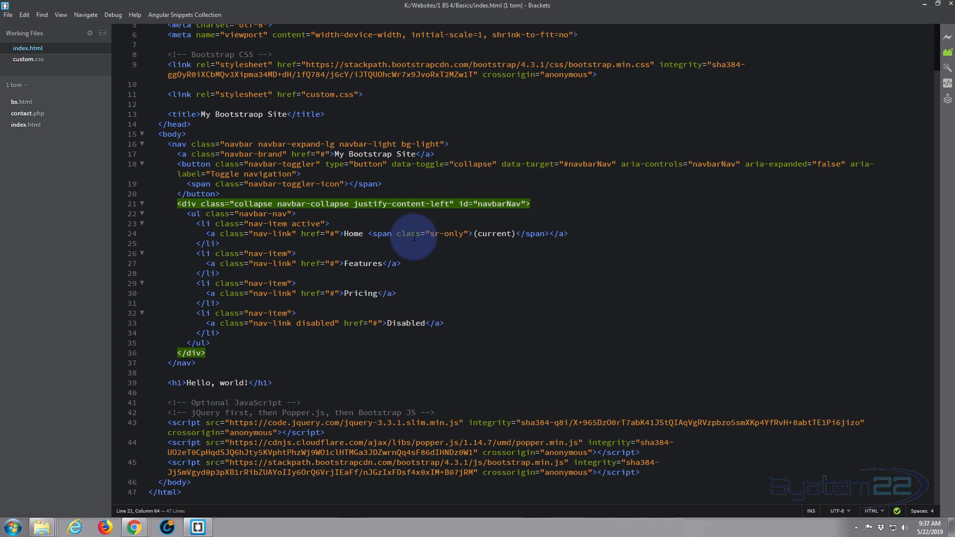
Remove the justify-content-left class from the collapse div on line 21 and save index.html.
{"action": "left_click_drag", "start_coordinate": [352, 203], "coordinate": [450, 203]}
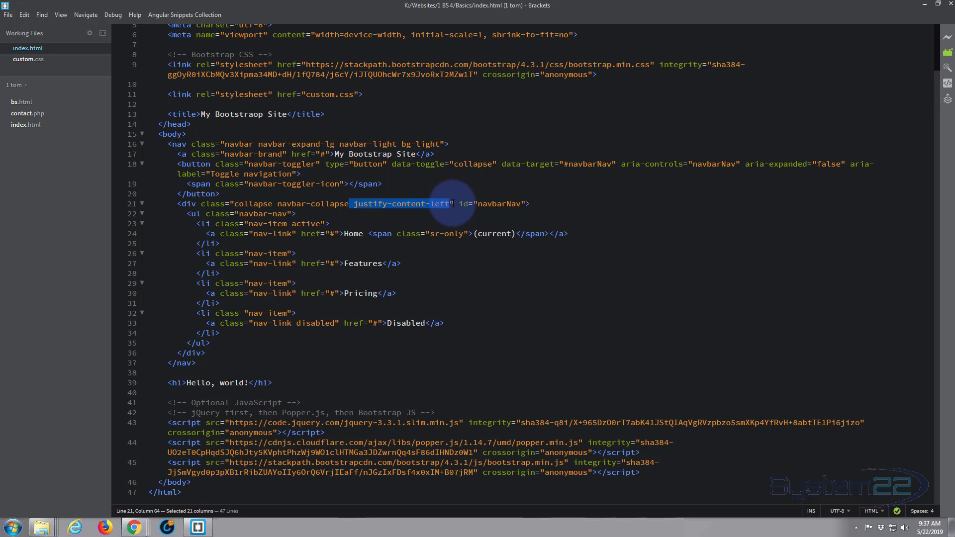
{"action": "key", "text": "BackSpace"}
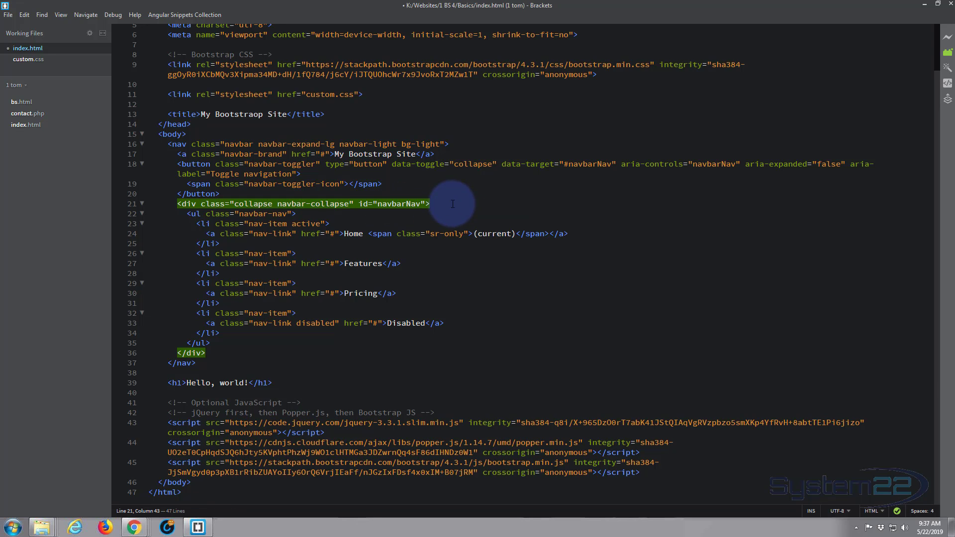
{"action": "key", "text": "ctrl+s"}
{"action": "key", "text": "alt+Tab"}
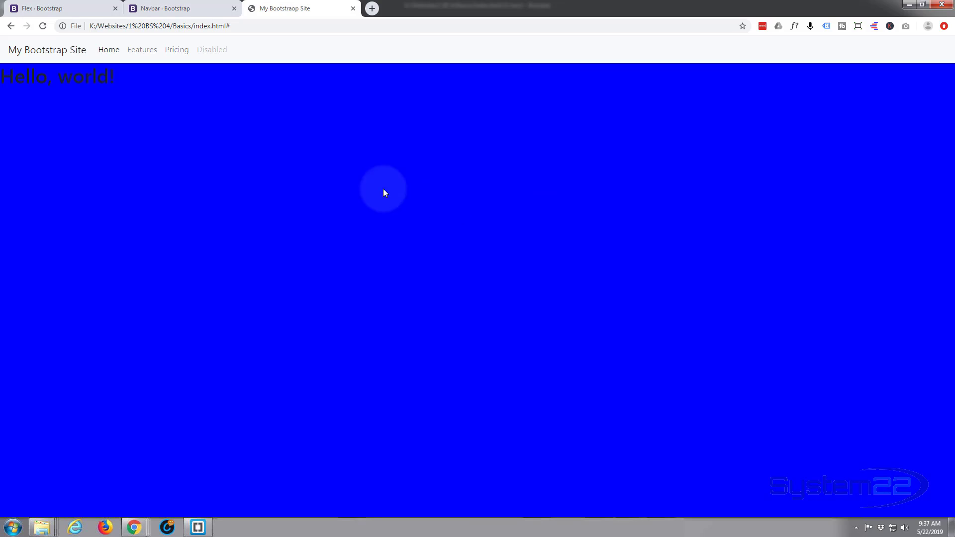
Reload the Bootstrap site to check the navbar, then return to the index.html code.
{"action": "left_click", "coordinate": [43, 26]}
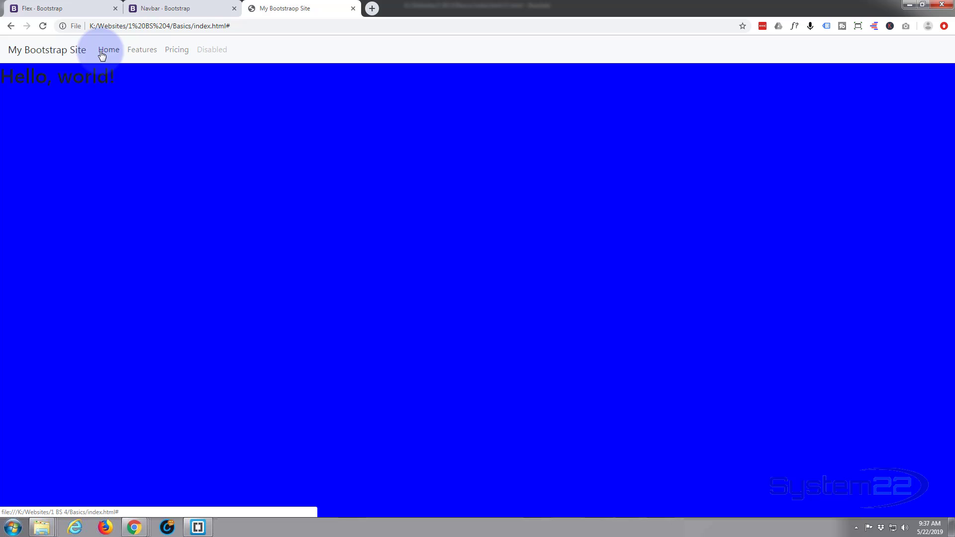
{"action": "key", "text": "alt+Tab"}
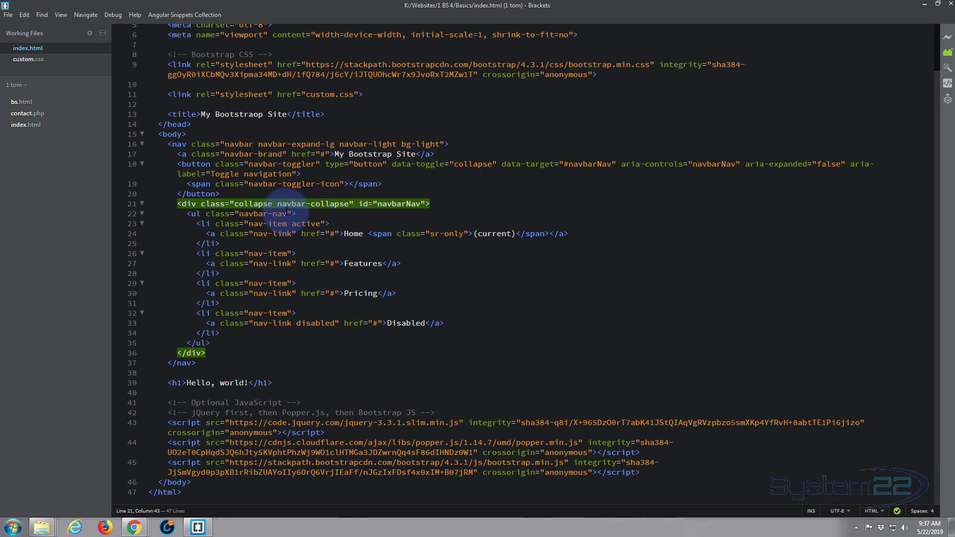
Add justify-content-center to the navbar-nav ul's classes on line 22 and save index.html.
{"action": "left_click", "coordinate": [286, 213]}
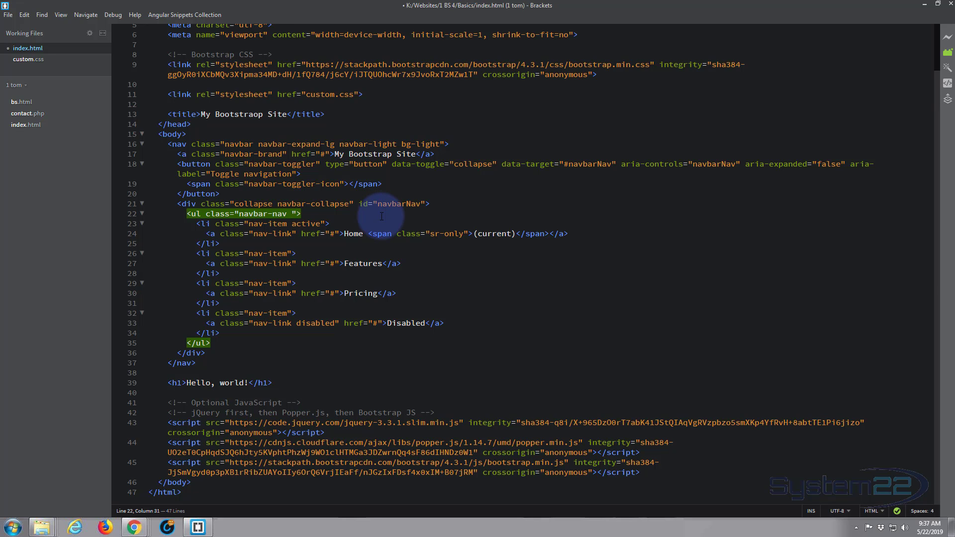
{"action": "type", "text": "justify-content-left"}
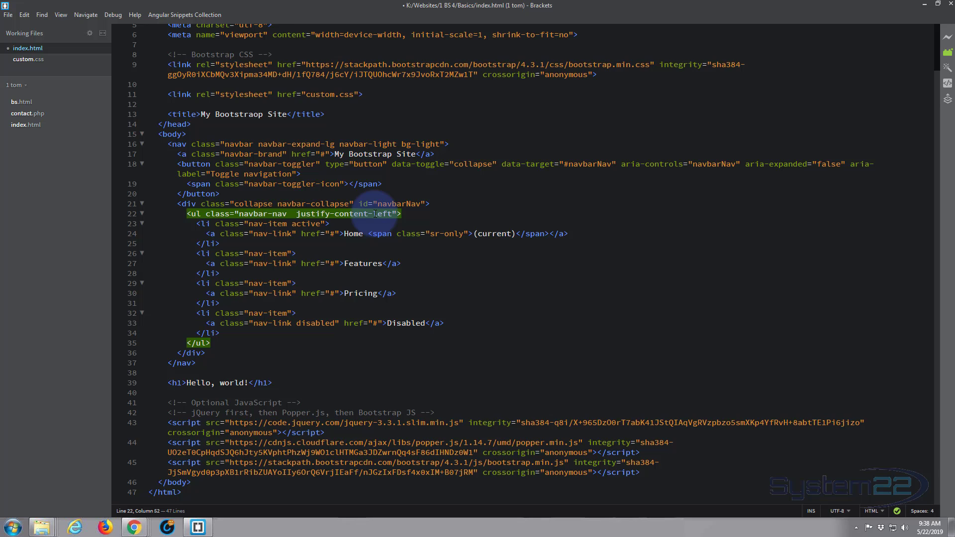
{"action": "double_click", "coordinate": [384, 214]}
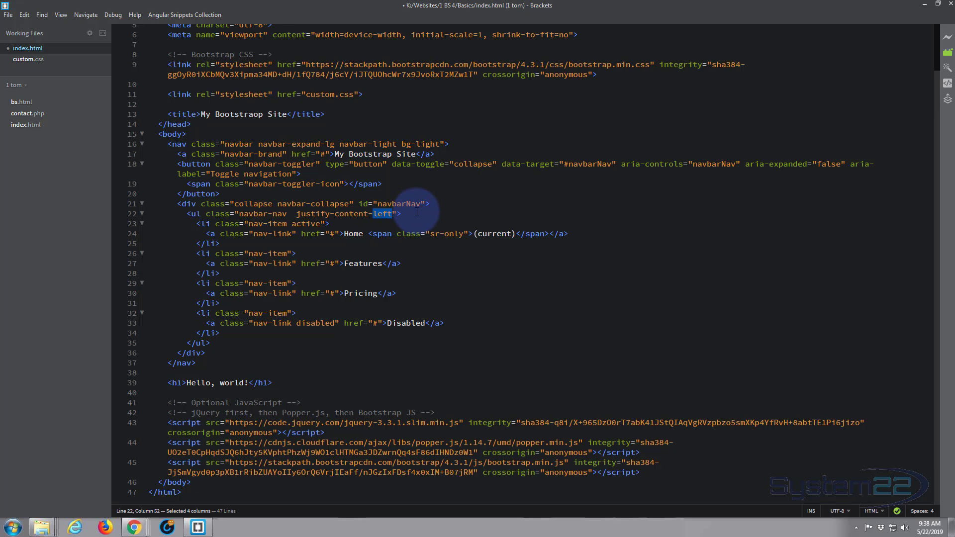
{"action": "type", "text": "center"}
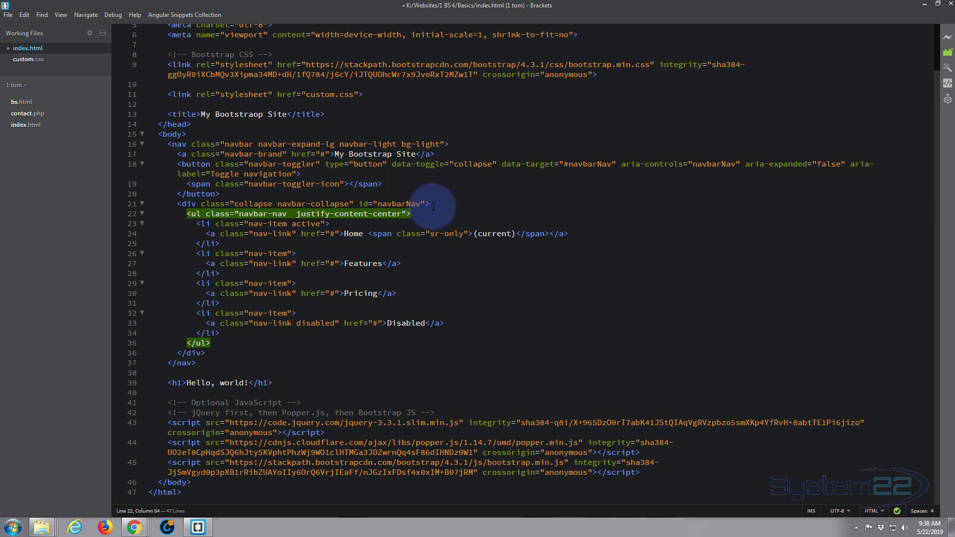
{"action": "key", "text": "ctrl+s"}
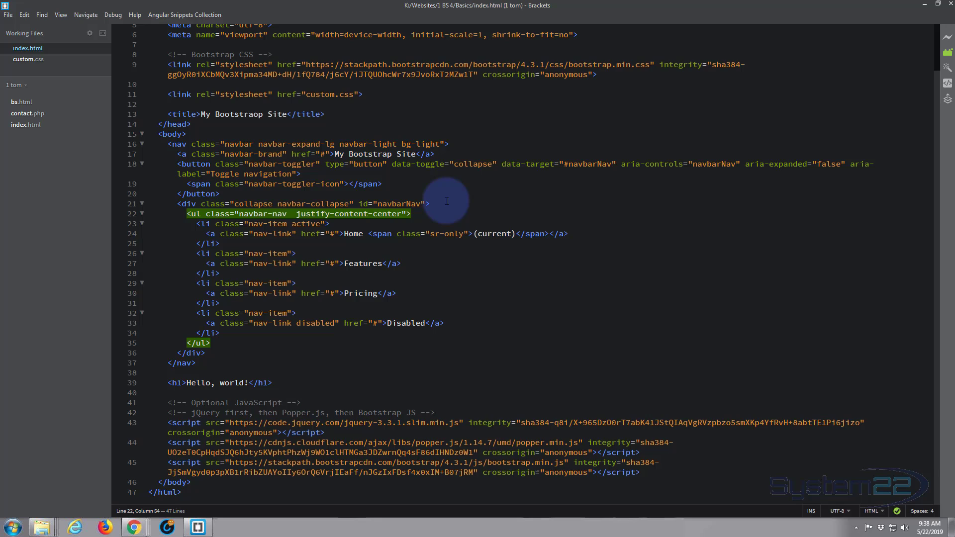
Reload the site, follow the Home link, and bring up the context menu on the Pricing link.
{"action": "key", "text": "alt+Tab"}
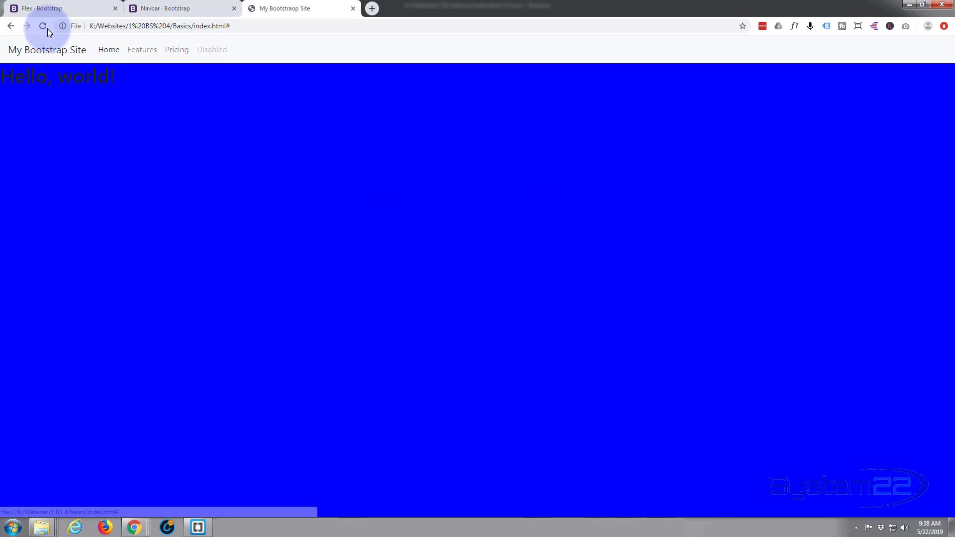
{"action": "left_click", "coordinate": [43, 26]}
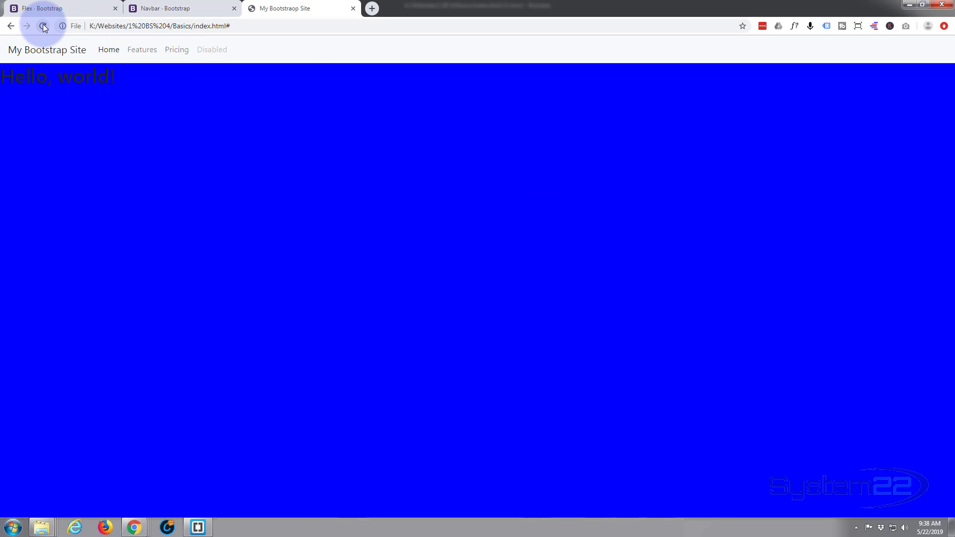
{"action": "left_click", "coordinate": [109, 50]}
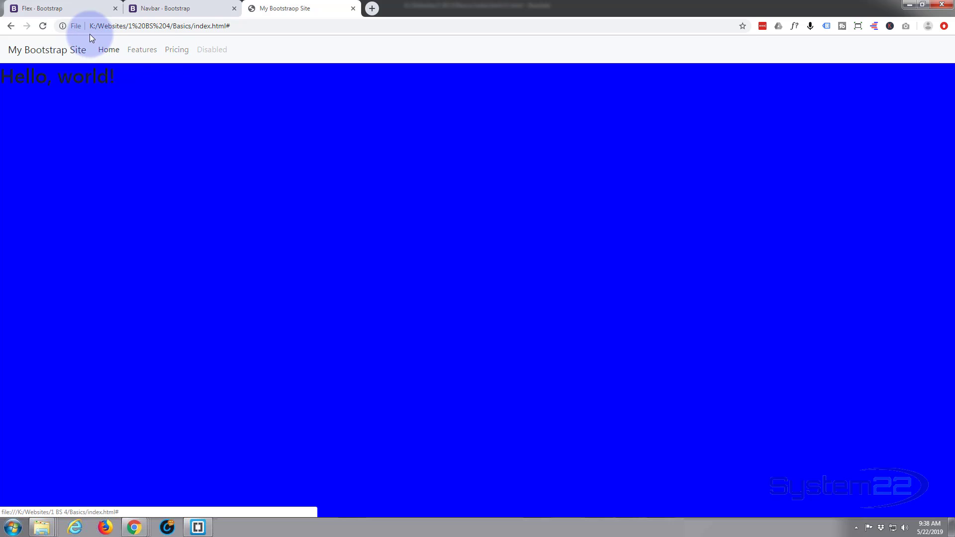
{"action": "right_click", "coordinate": [166, 50]}
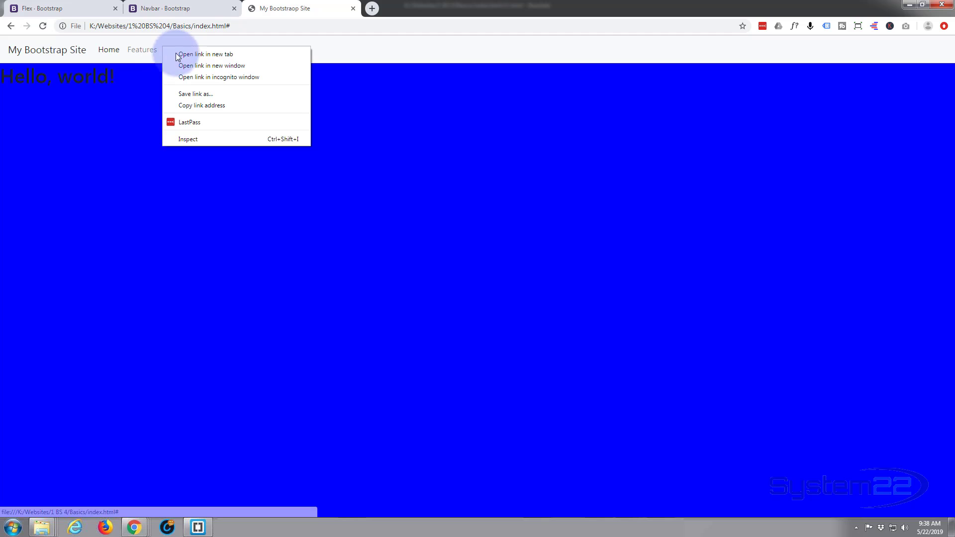
Inspect the navbar-collapse div and navbar-nav ul styles in DevTools, then return to index.html.
{"action": "left_click", "coordinate": [191, 139]}
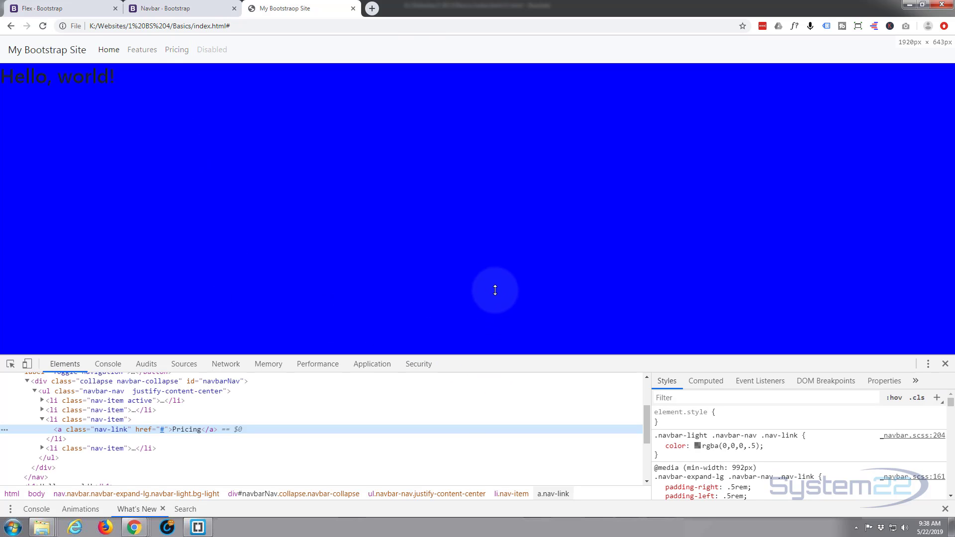
{"action": "left_click_drag", "start_coordinate": [495, 356], "coordinate": [496, 272]}
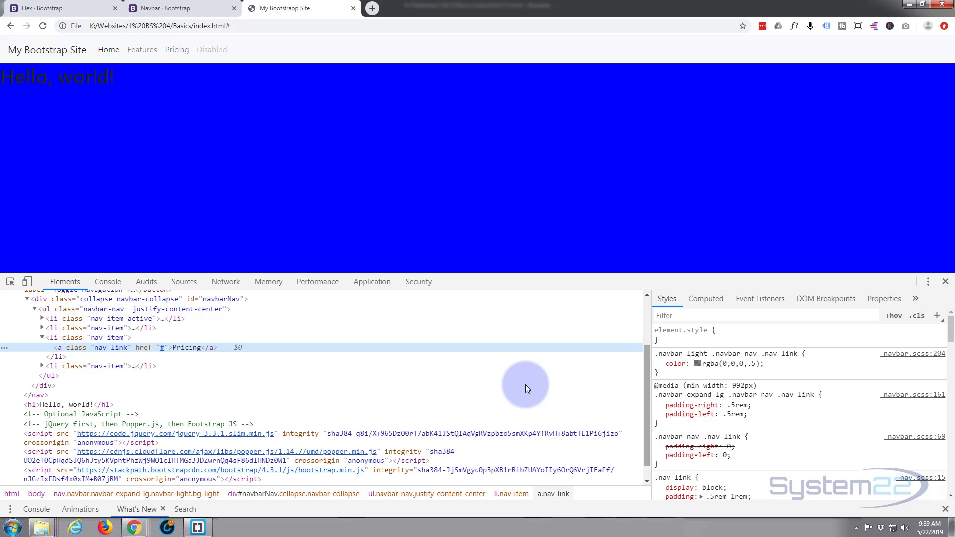
{"action": "left_click", "coordinate": [131, 300]}
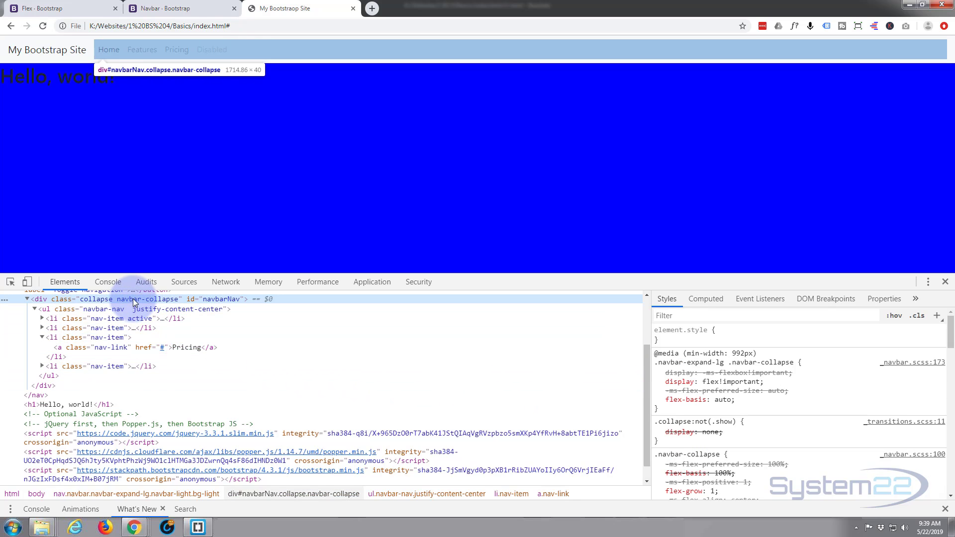
{"action": "left_click", "coordinate": [141, 310]}
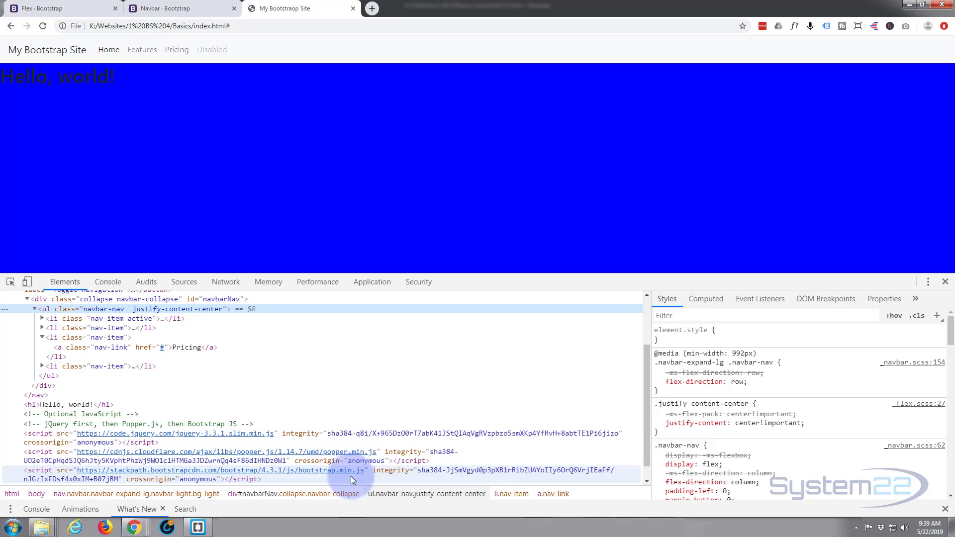
{"action": "left_click", "coordinate": [198, 528]}
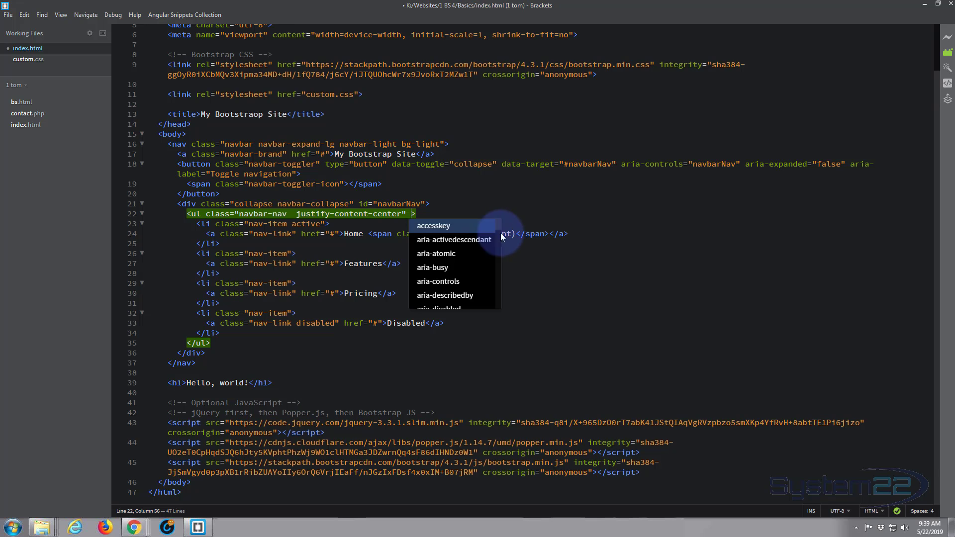
{"action": "type", "text": "s"}
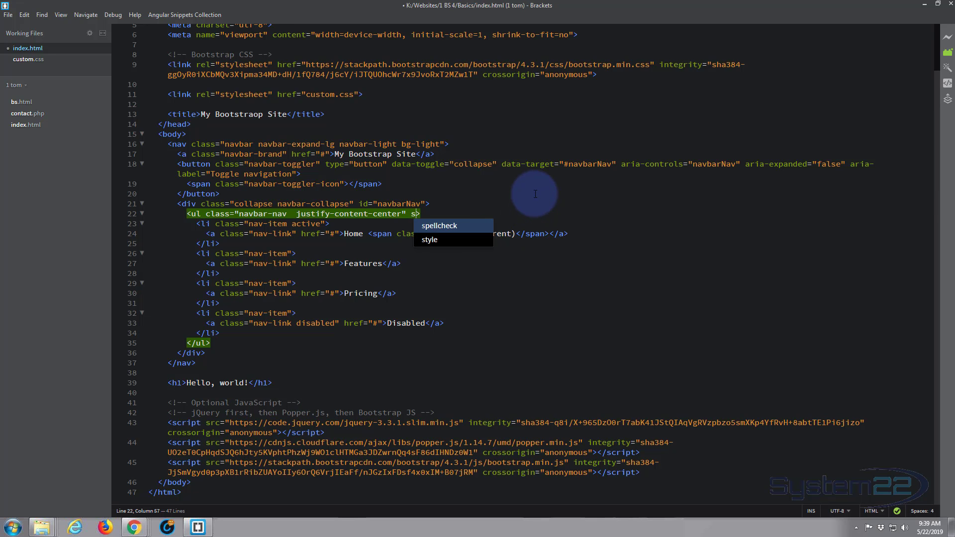
{"action": "type", "text": "tyle"}
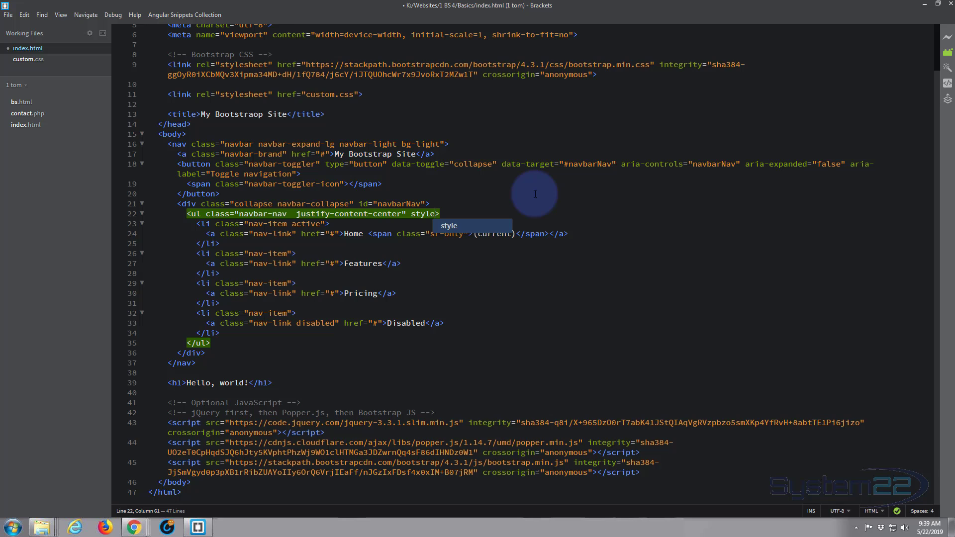
{"action": "type", "text": "="}
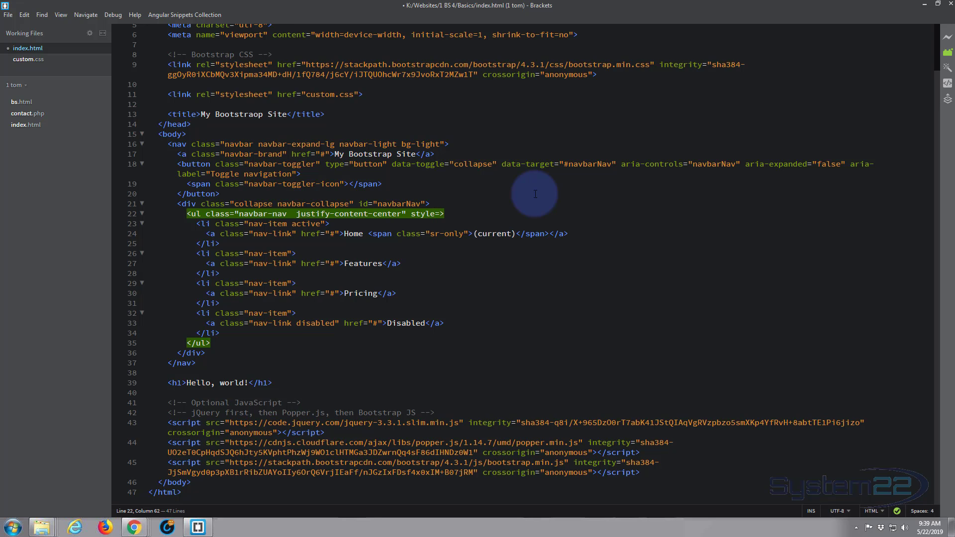
{"action": "type", "text": "\""}
{"action": "type", "text": "width"}
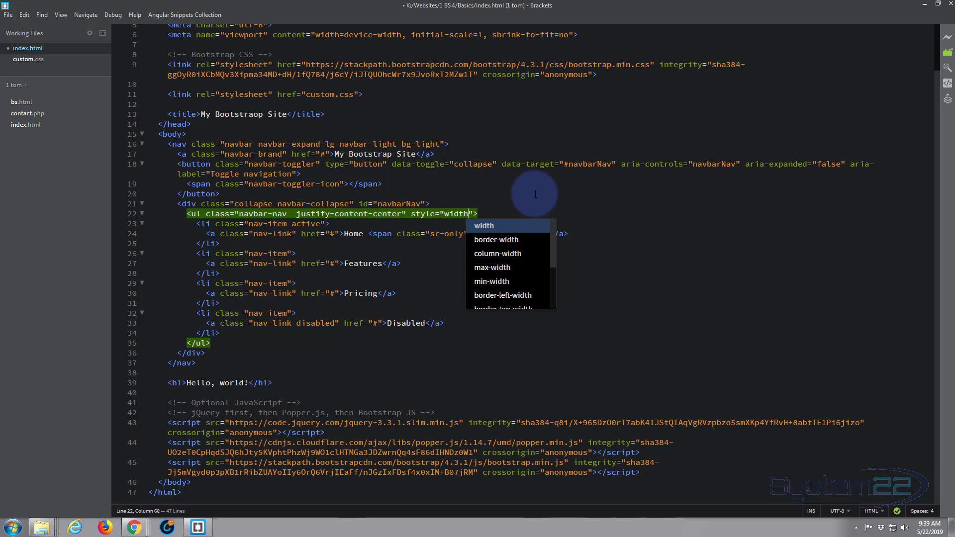
{"action": "type", "text": ":1"}
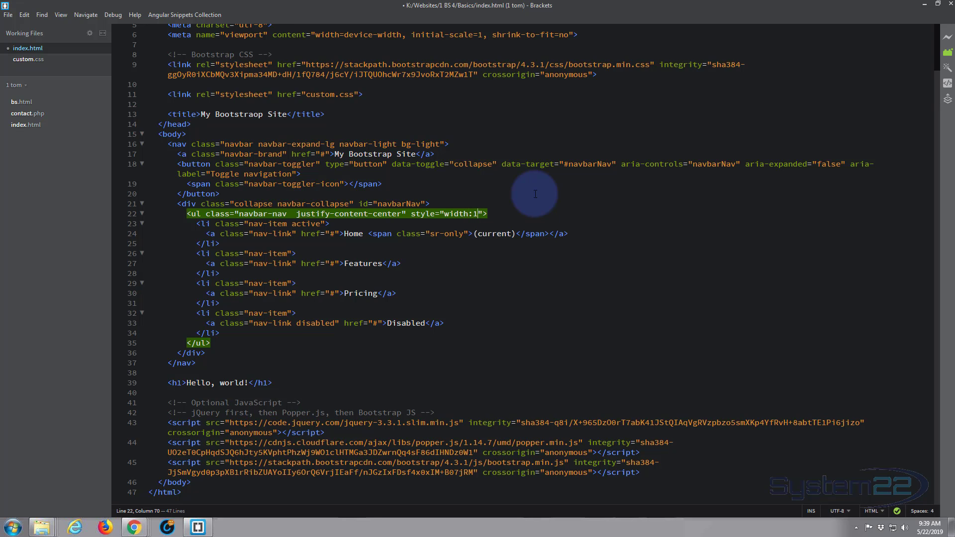
{"action": "type", "text": "00%"}
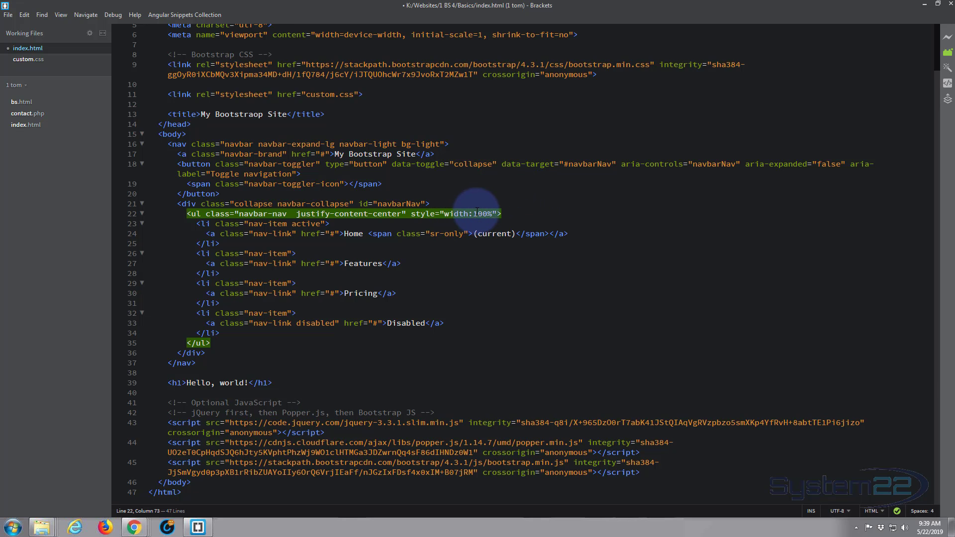
Give the navbar list an inline style="width:100%" on line 22, save, and switch to the browser.
{"action": "left_click_drag", "start_coordinate": [473, 214], "coordinate": [494, 213]}
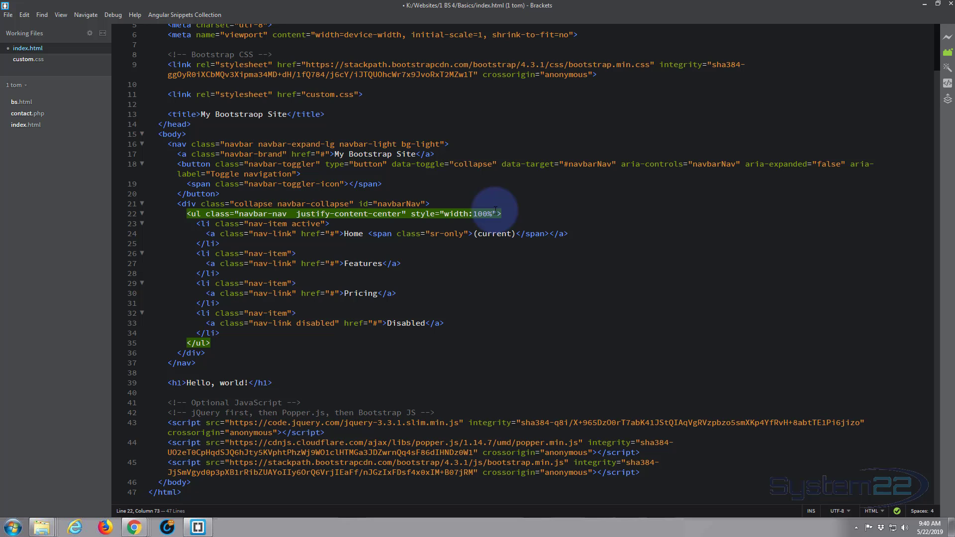
{"action": "key", "text": "ctrl+s"}
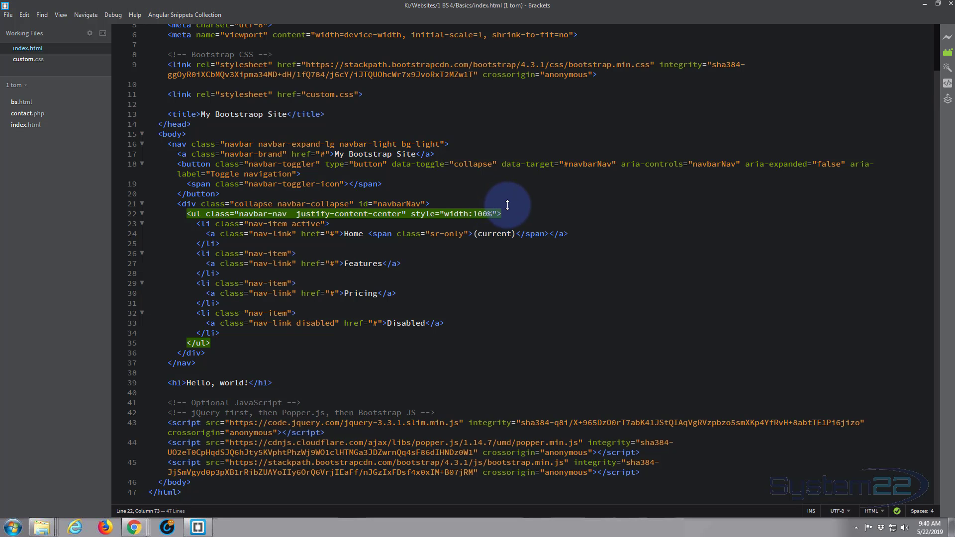
{"action": "key", "text": "alt+Tab"}
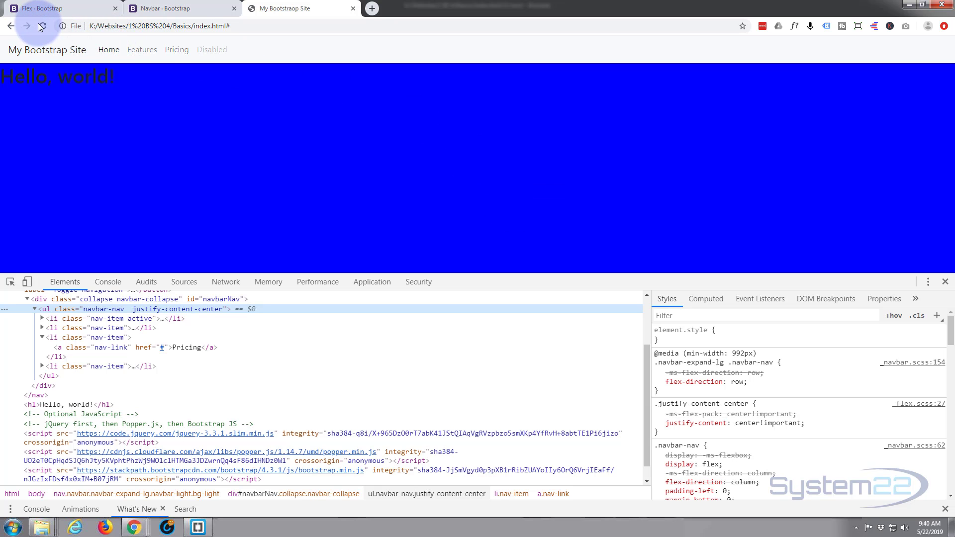
Reload to see the centred full-width navbar, inspect the ul's class in DevTools, then return to the editor.
{"action": "left_click", "coordinate": [41, 26]}
{"action": "type", "text": "width: 100%;"}
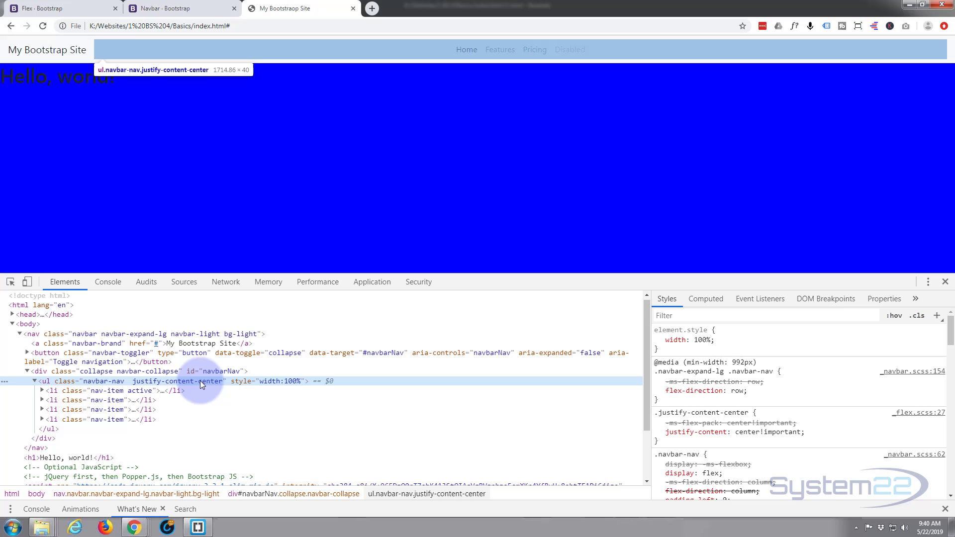
{"action": "double_click", "coordinate": [200, 381]}
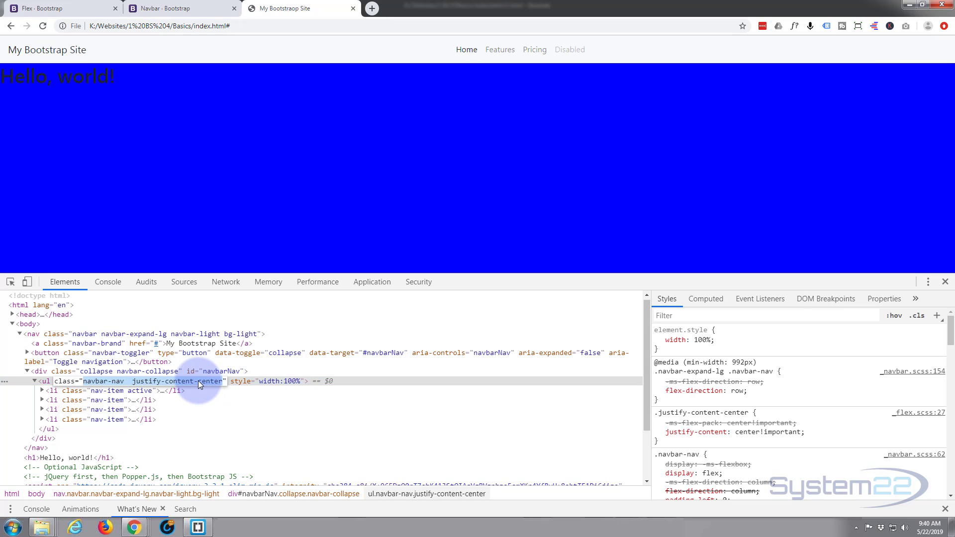
{"action": "double_click", "coordinate": [198, 380]}
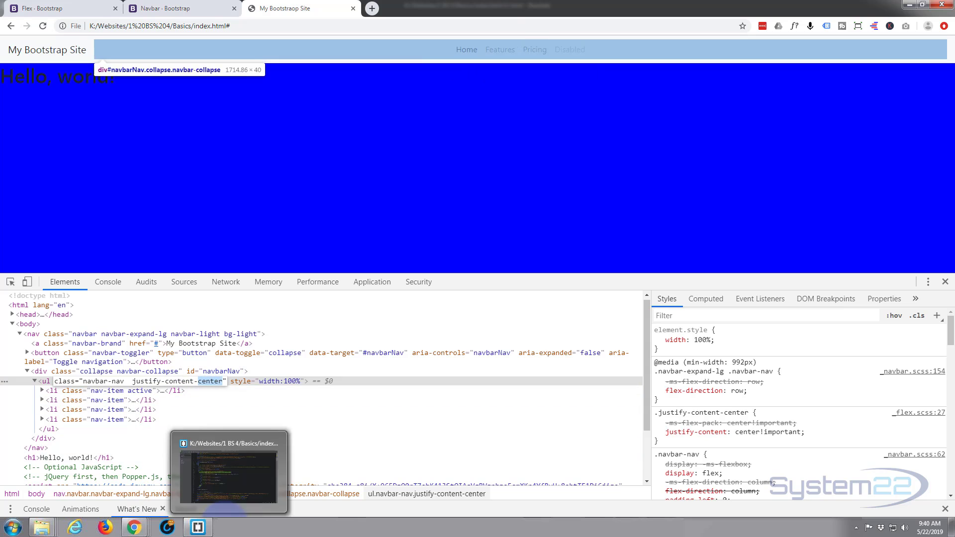
{"action": "left_click", "coordinate": [198, 527]}
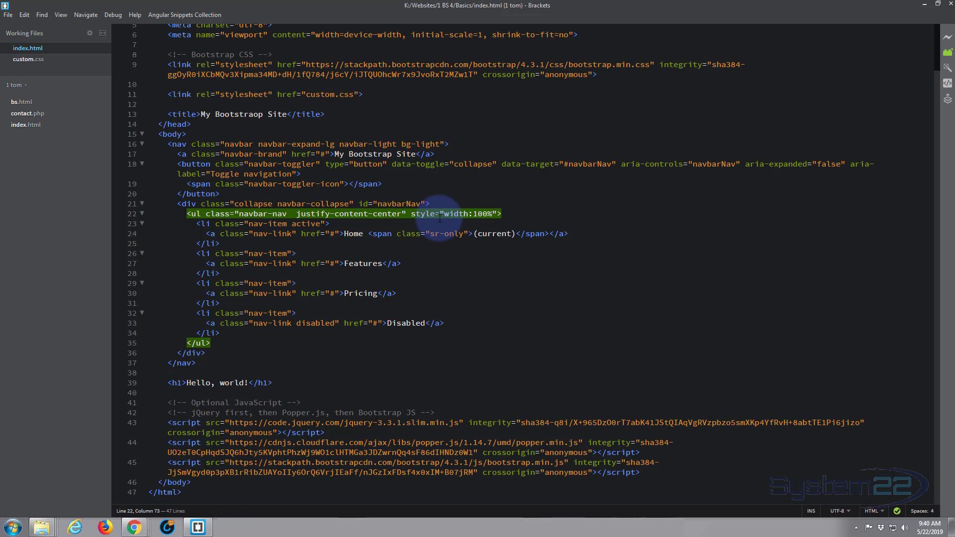
Change justify-content-center to justify-content-between on line 22, save, and switch to the browser.
{"action": "double_click", "coordinate": [386, 215]}
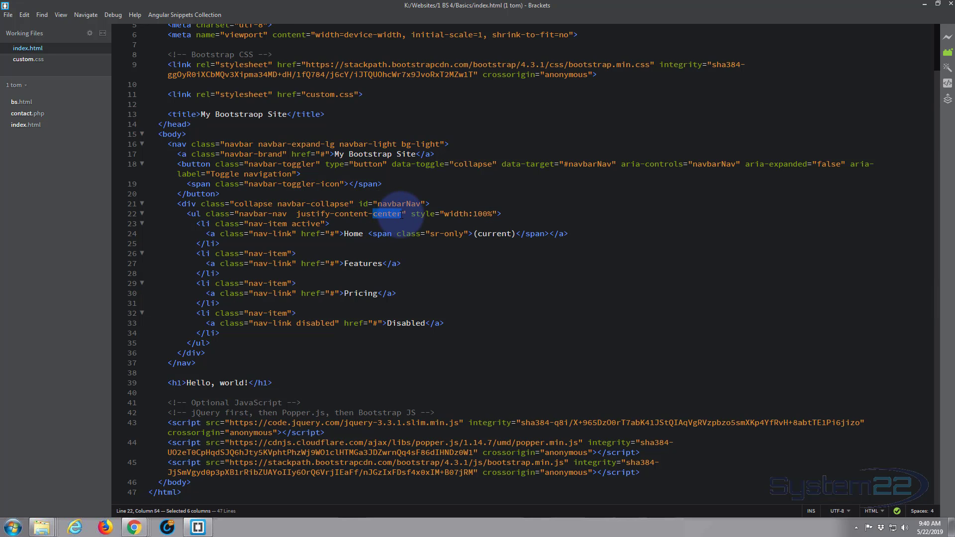
{"action": "type", "text": "betwee"}
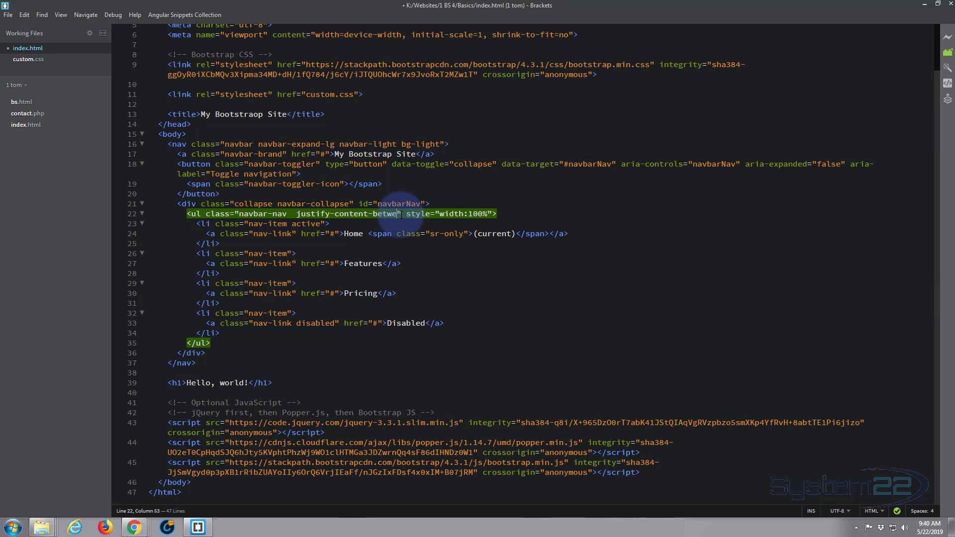
{"action": "type", "text": "n"}
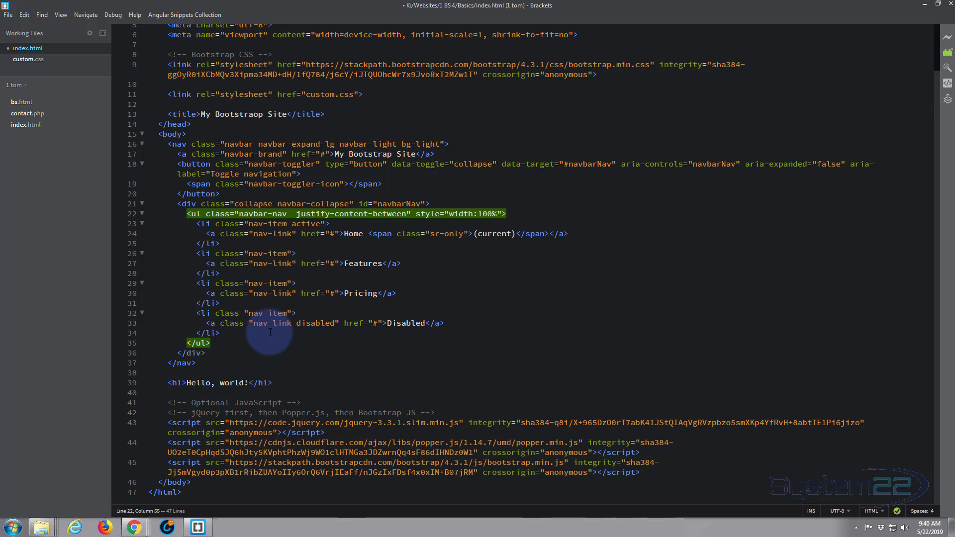
{"action": "key", "text": "ctrl+s"}
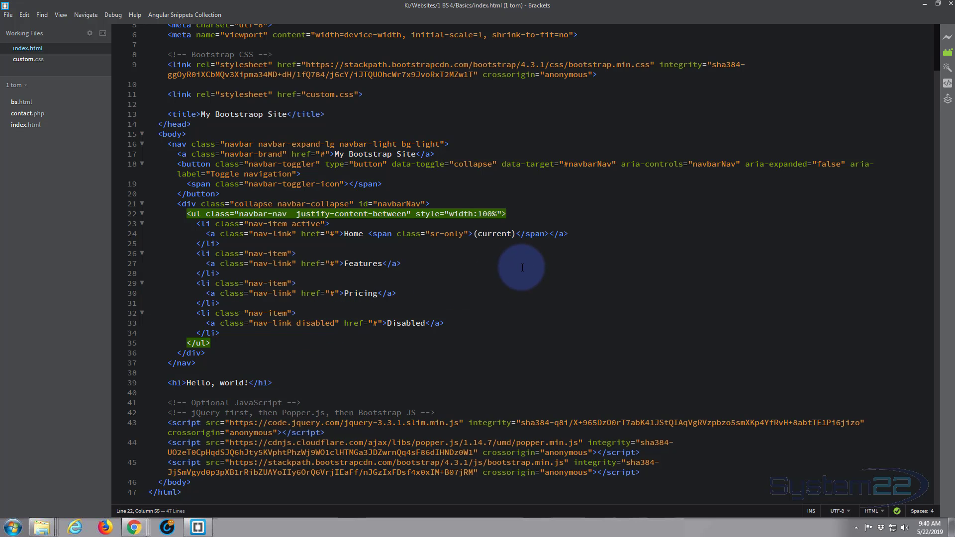
{"action": "key", "text": "alt+Tab"}
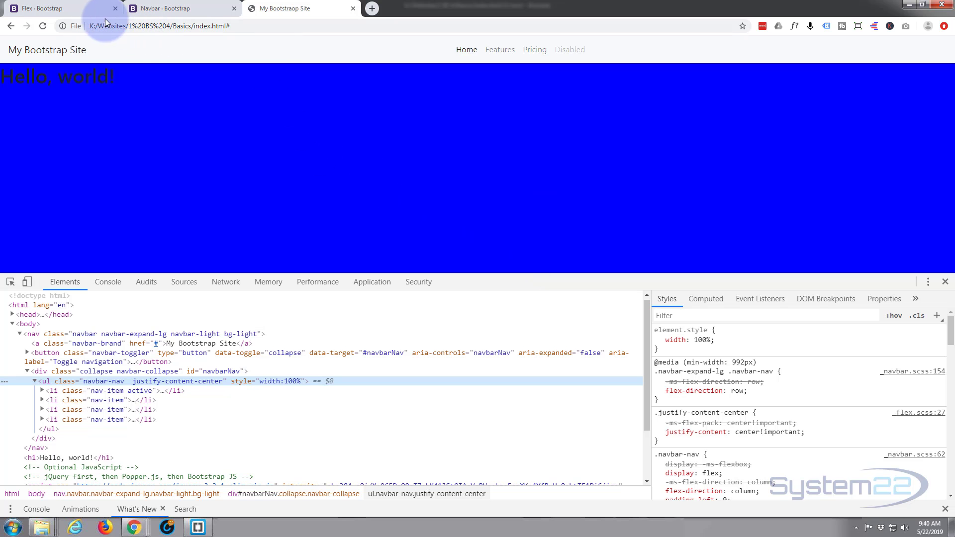
Reload so the navbar links spread across the full width, then return to the editor.
{"action": "left_click", "coordinate": [43, 25]}
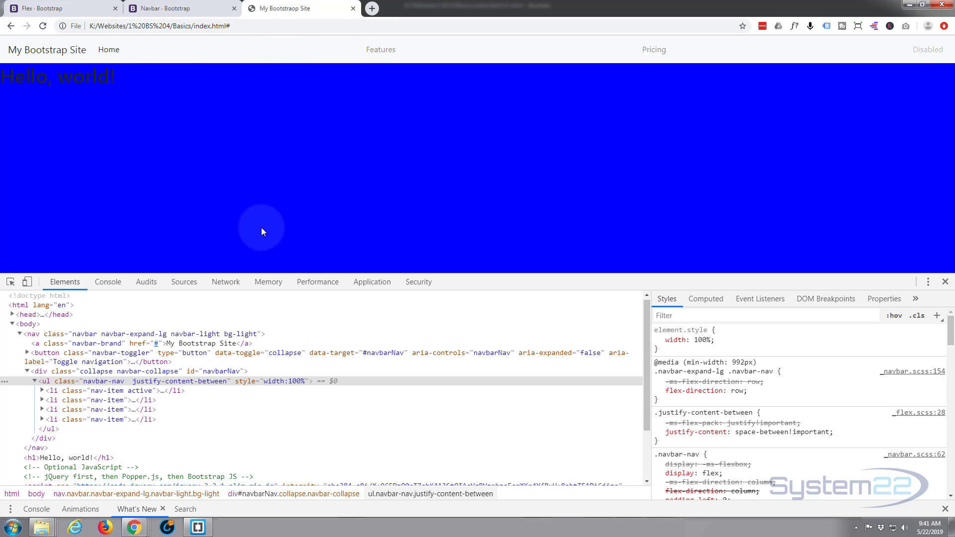
{"action": "key", "text": "alt+Tab"}
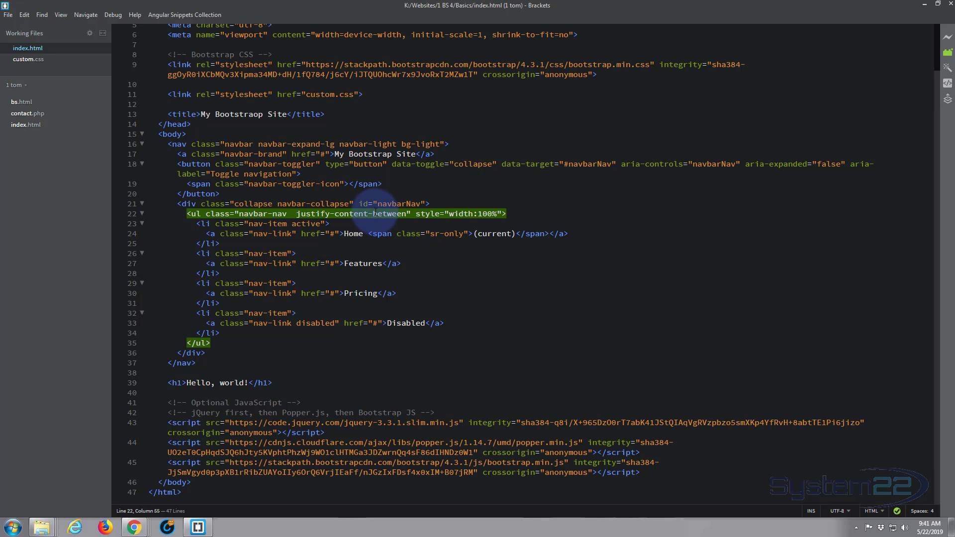
Replace between with around in the navbar list's justify-content class on line 22 and save.
{"action": "left_click_drag", "start_coordinate": [373, 214], "coordinate": [408, 214]}
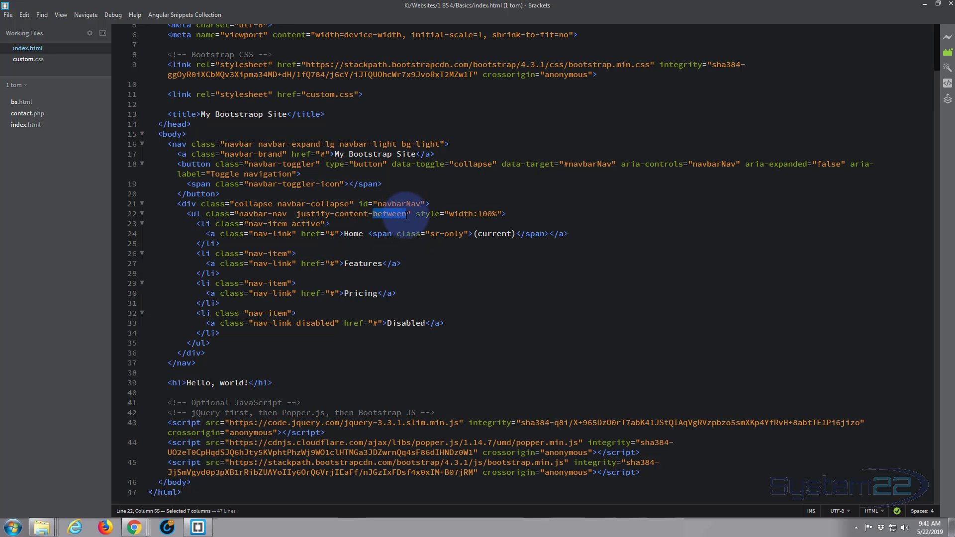
{"action": "type", "text": "around"}
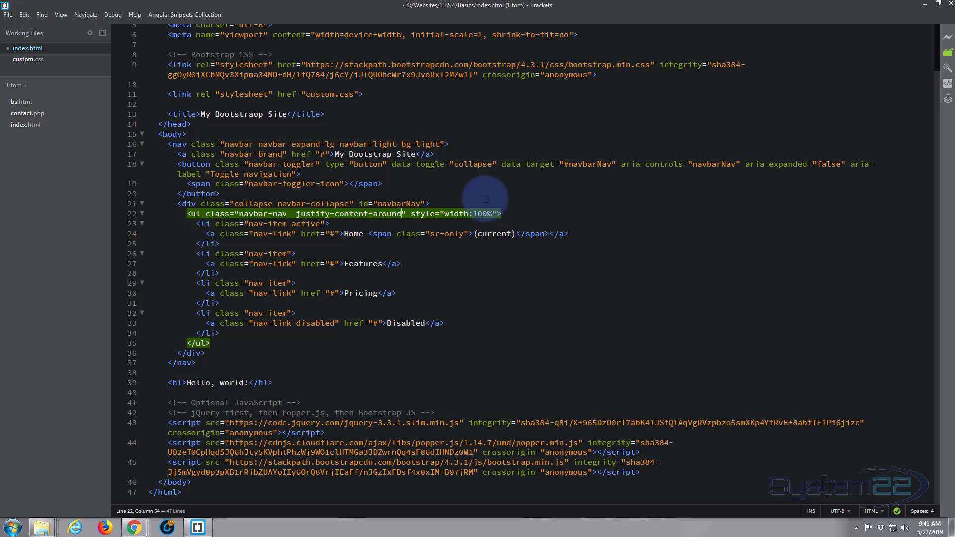
{"action": "key", "text": "ctrl+s"}
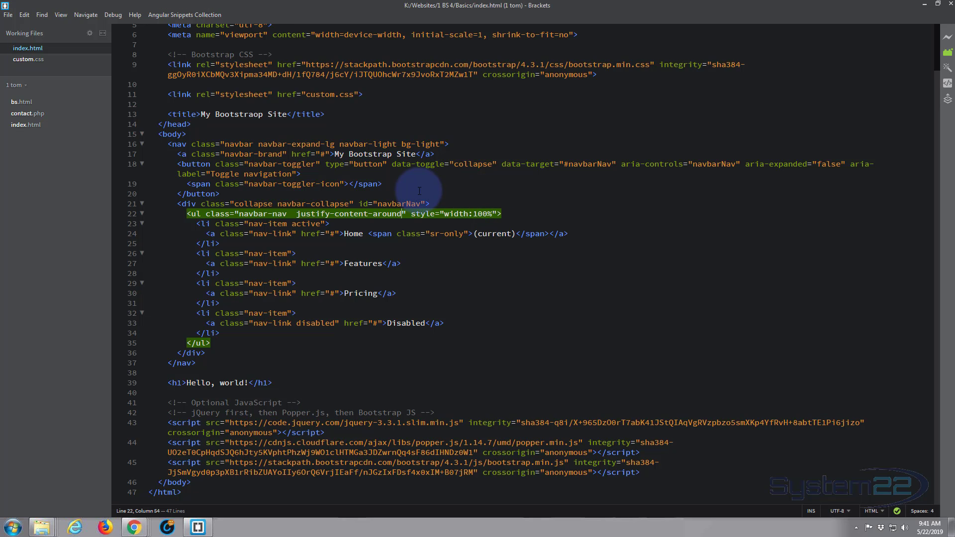
Minimize Brackets, reload the page to see the links spaced around, then return to the editor.
{"action": "left_click", "coordinate": [925, 6]}
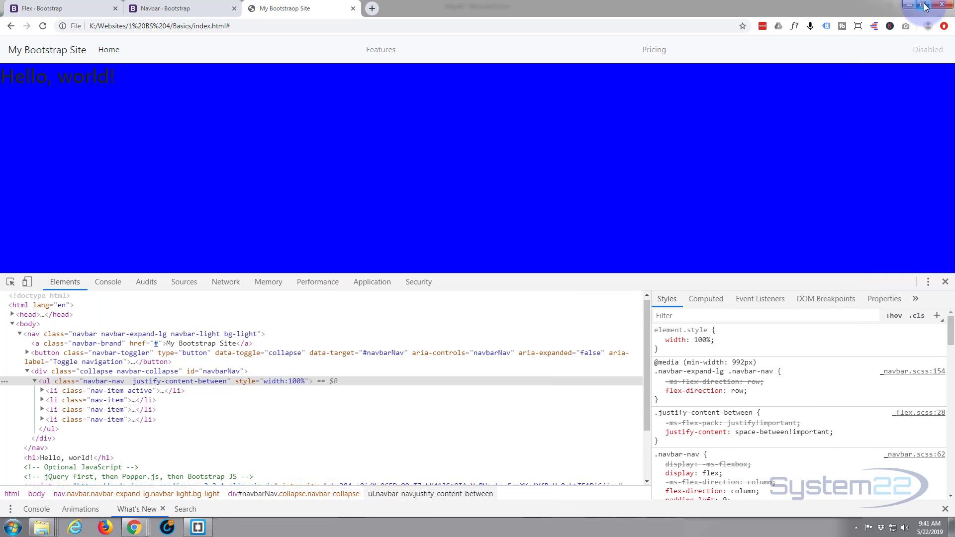
{"action": "left_click", "coordinate": [43, 26]}
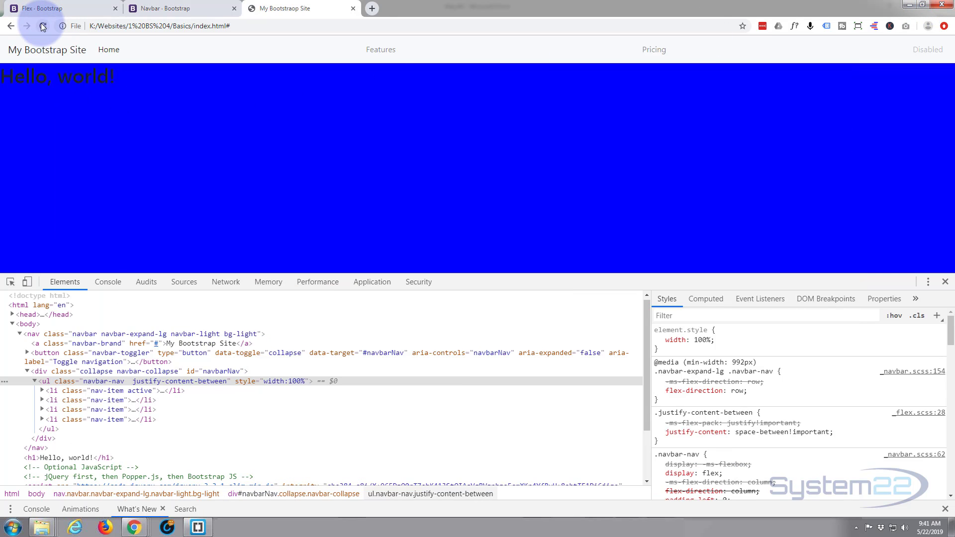
{"action": "left_click", "coordinate": [43, 26]}
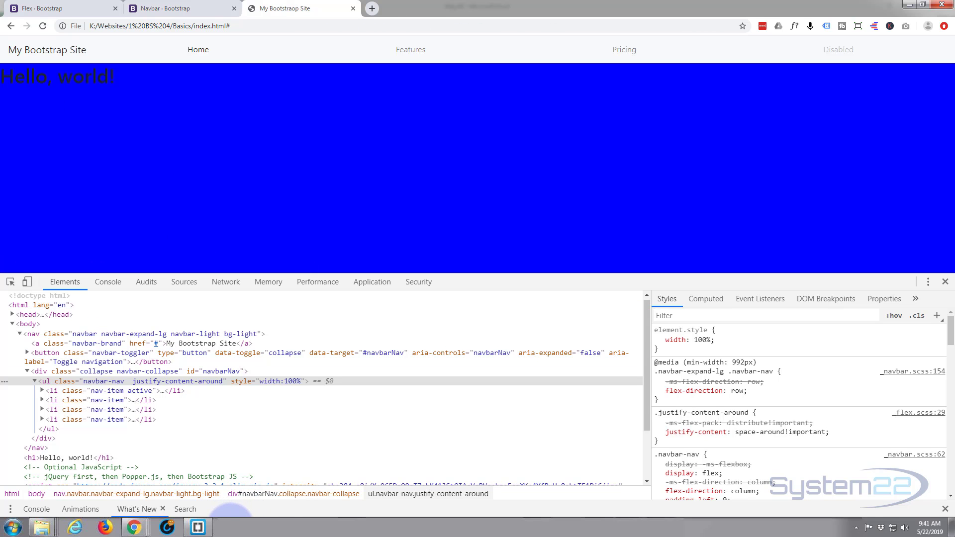
{"action": "left_click", "coordinate": [197, 527]}
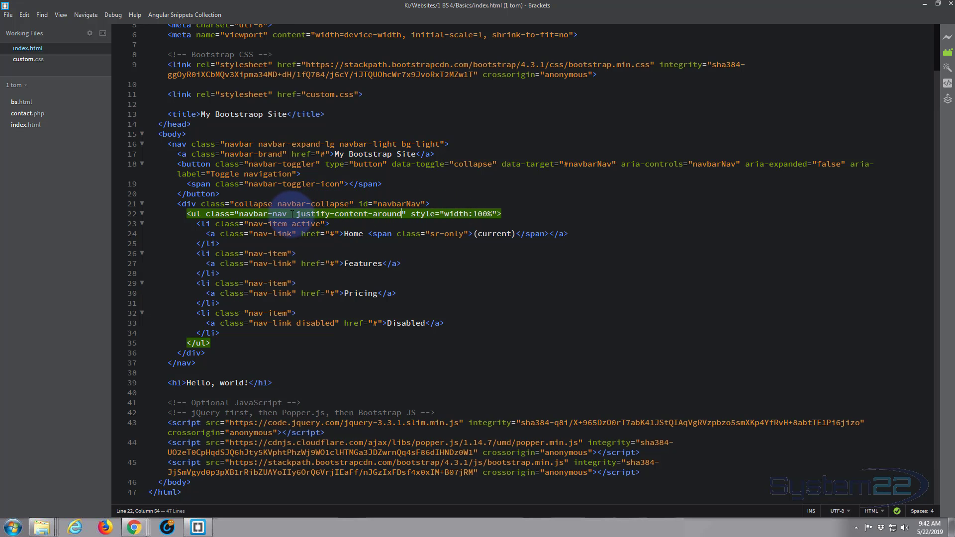
Strip 'justify-content-around' and the width:100% style so line 22 reads class="navbar-nav", and save index.html.
{"action": "left_click_drag", "start_coordinate": [290, 213], "coordinate": [498, 214]}
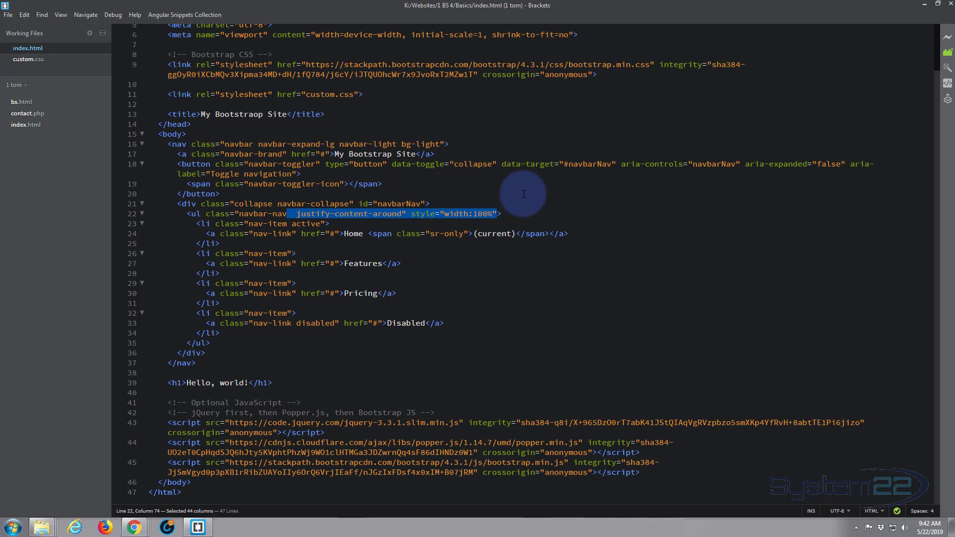
{"action": "key", "text": "BackSpace"}
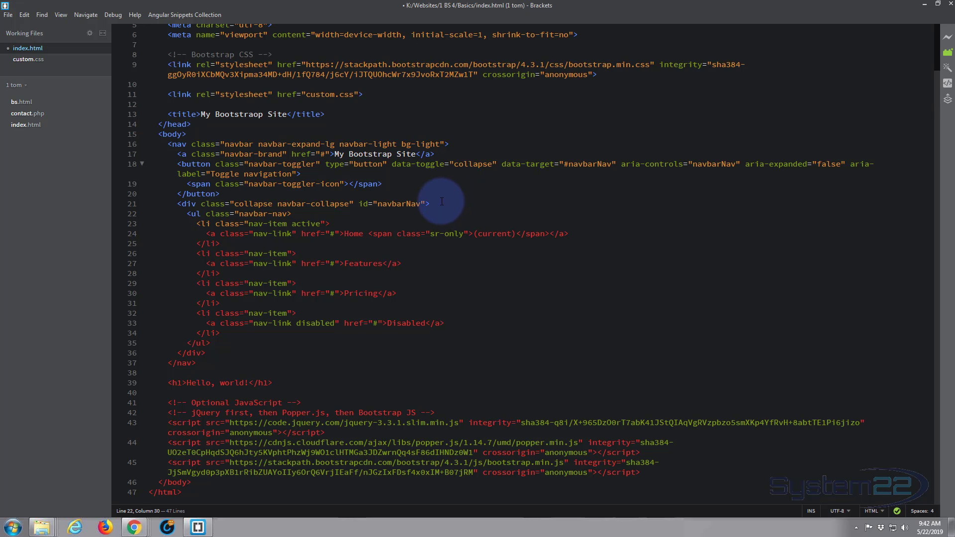
{"action": "type", "text": "\""}
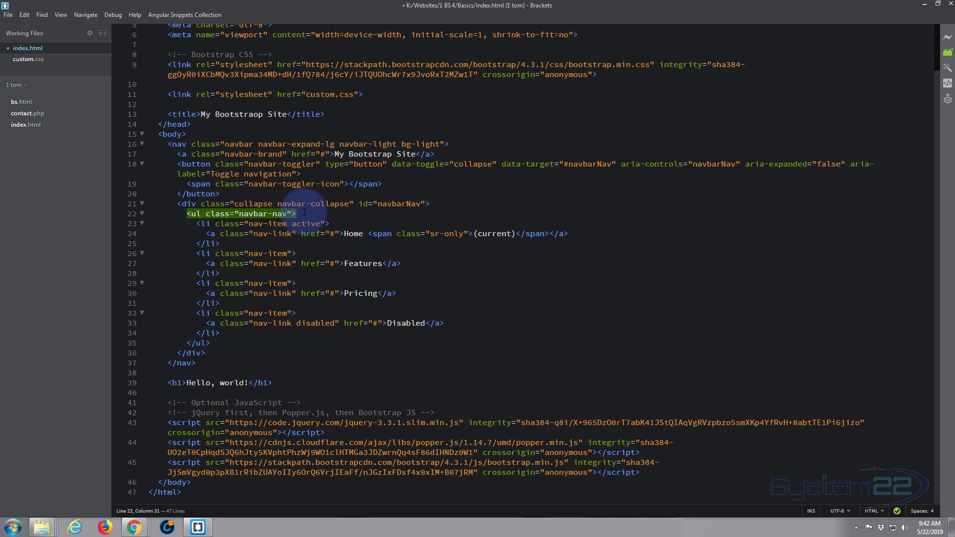
{"action": "key", "text": "BackSpace"}
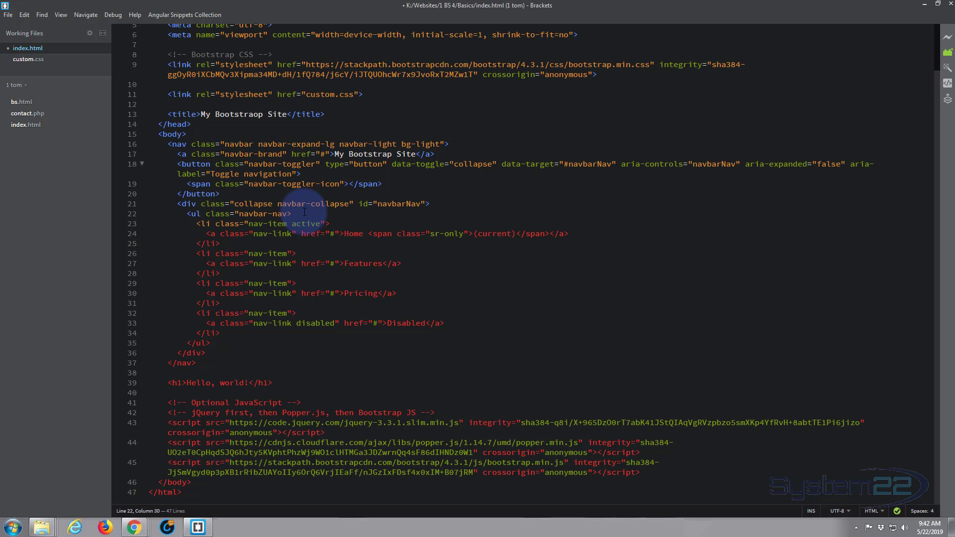
{"action": "type", "text": "\""}
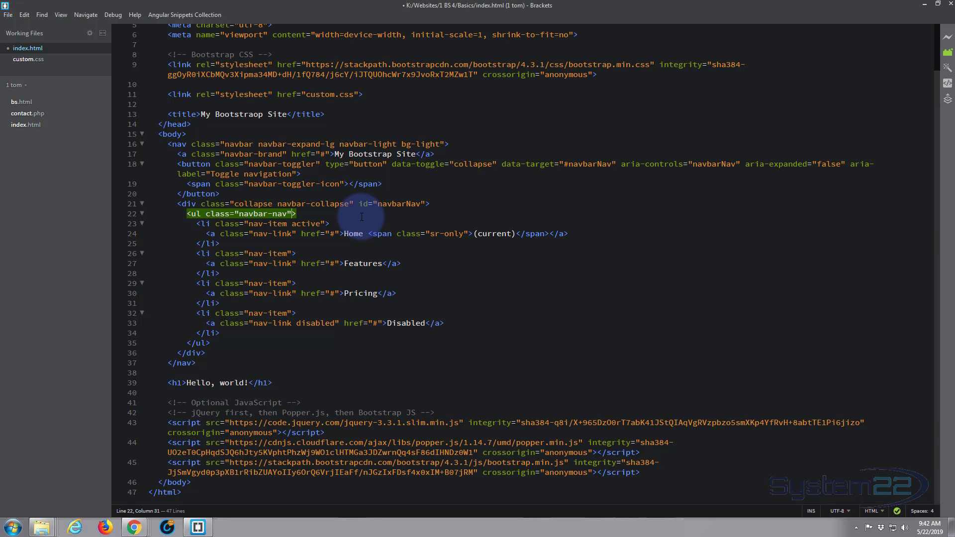
{"action": "key", "text": "ctrl+s"}
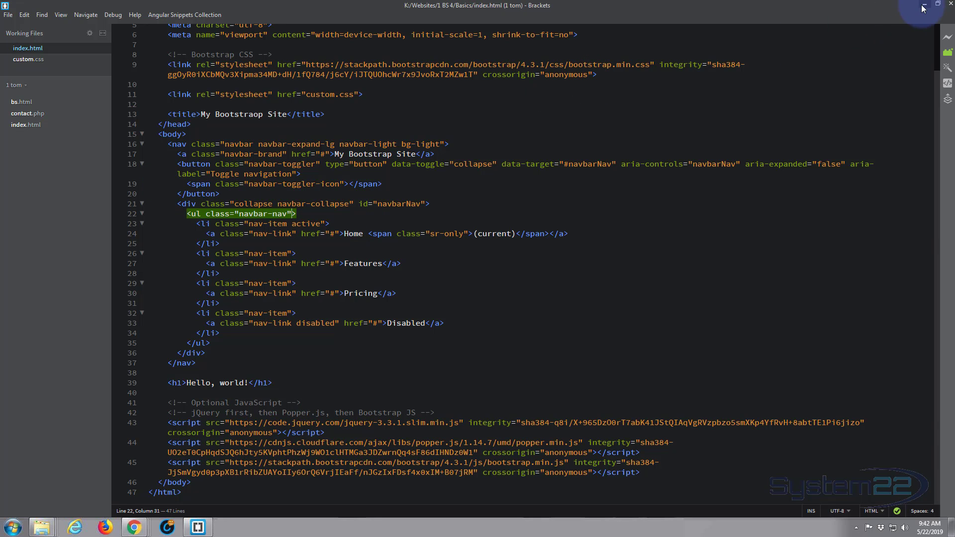
Reload the page in Chrome so the links group at the left, then close DevTools.
{"action": "left_click", "coordinate": [922, 8]}
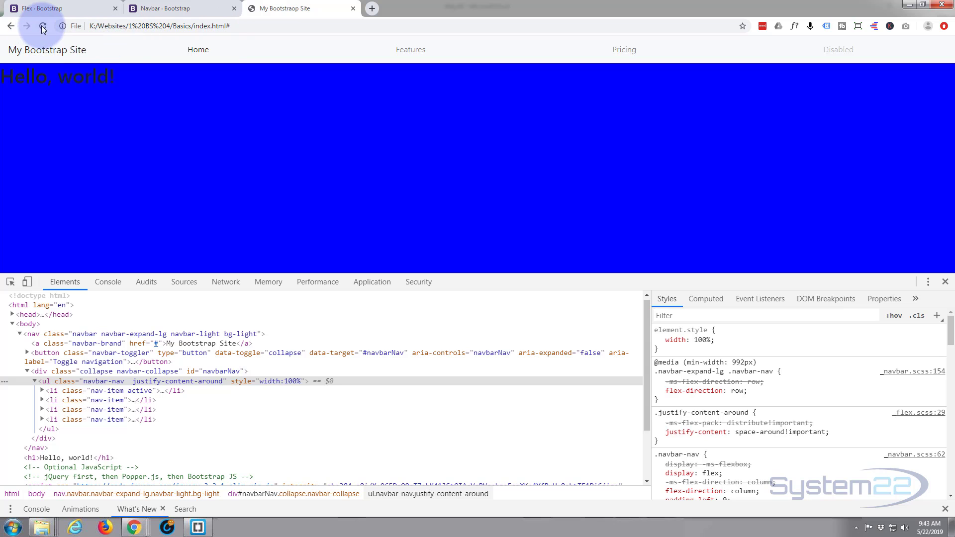
{"action": "left_click", "coordinate": [42, 26]}
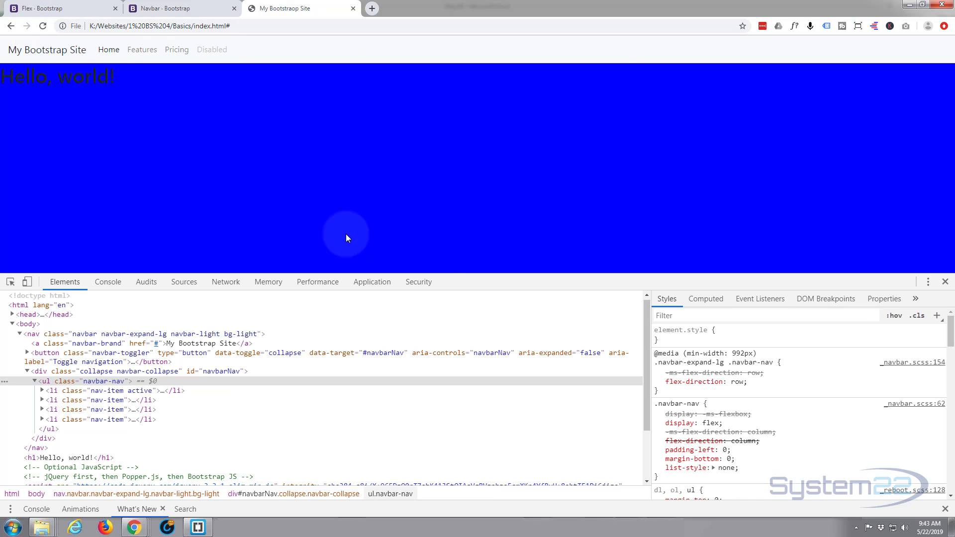
{"action": "left_click", "coordinate": [944, 282]}
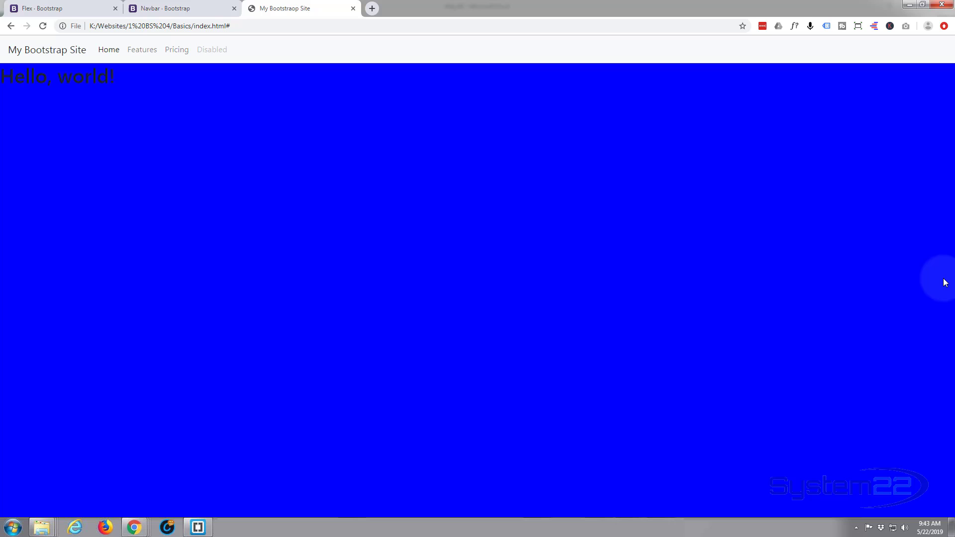